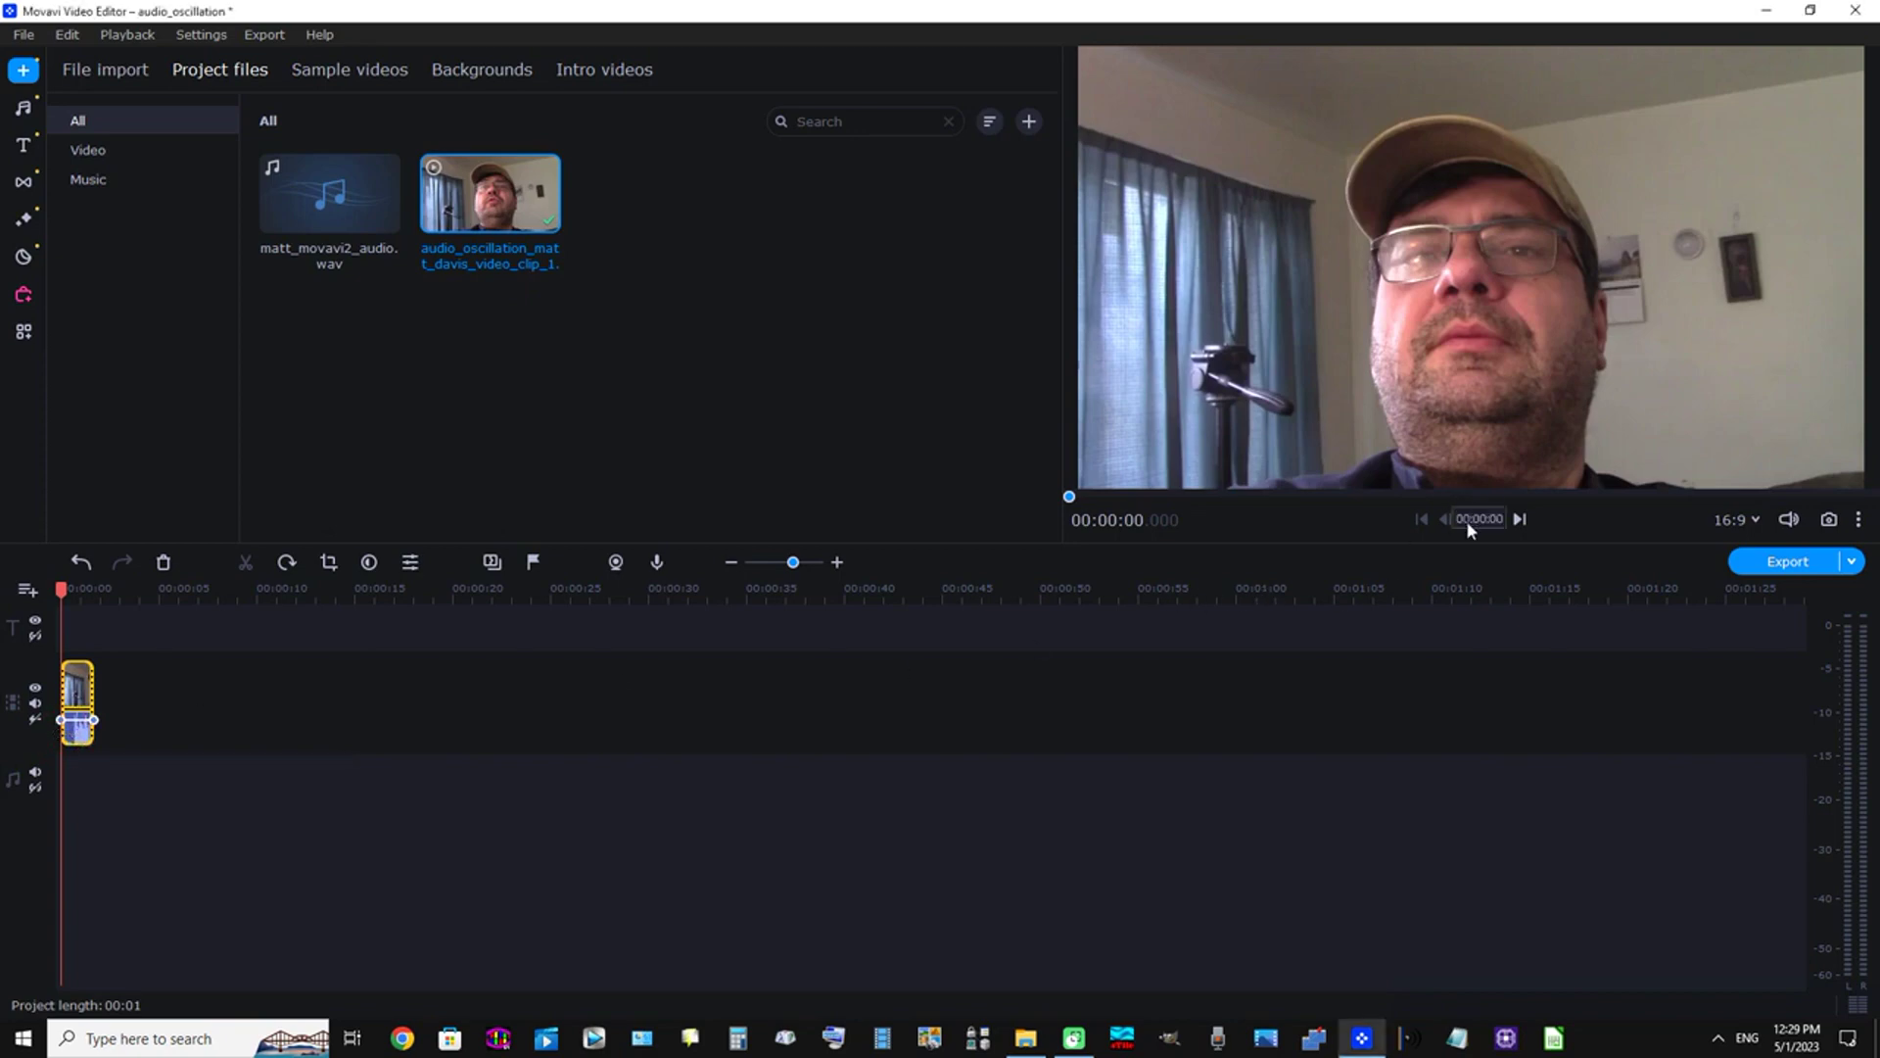
Preview the webcam clip, drop the Oscillation audio effect onto it, and replay it
{"action": "left_click", "coordinate": [1469, 520]}
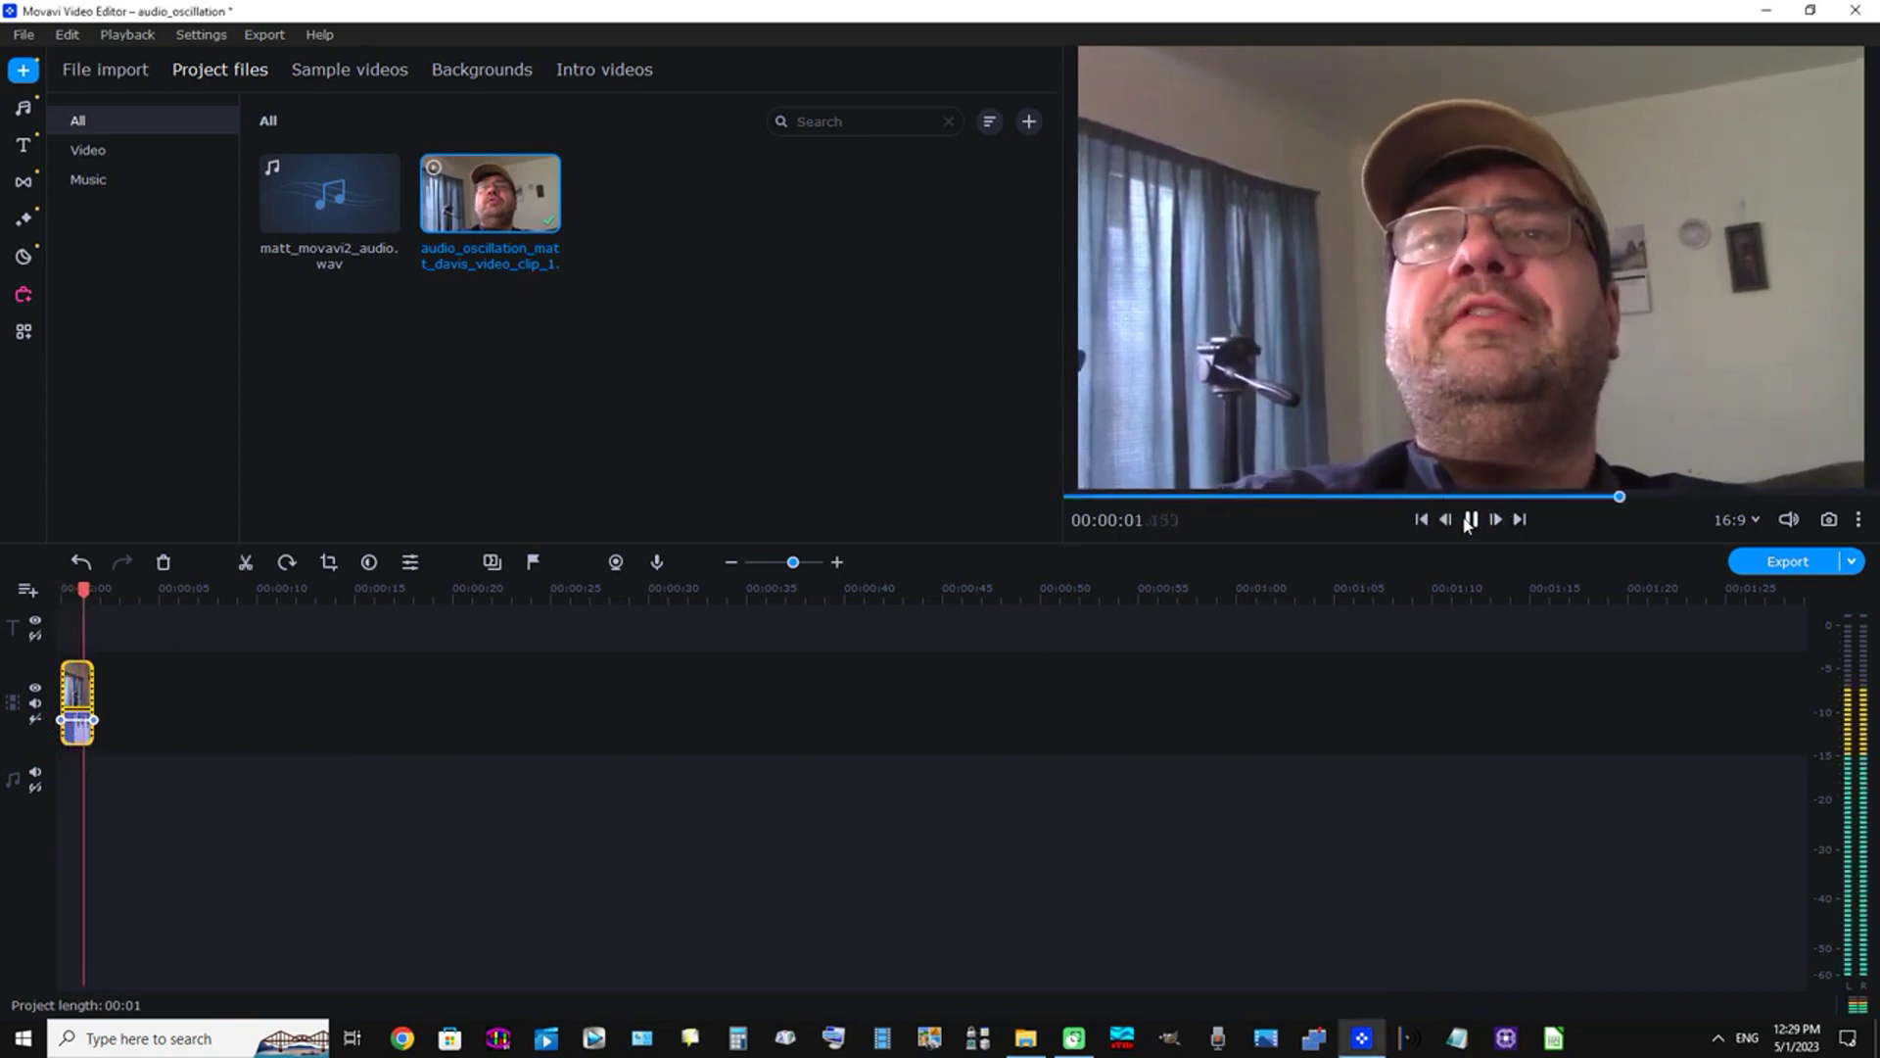
{"action": "left_click", "coordinate": [57, 696]}
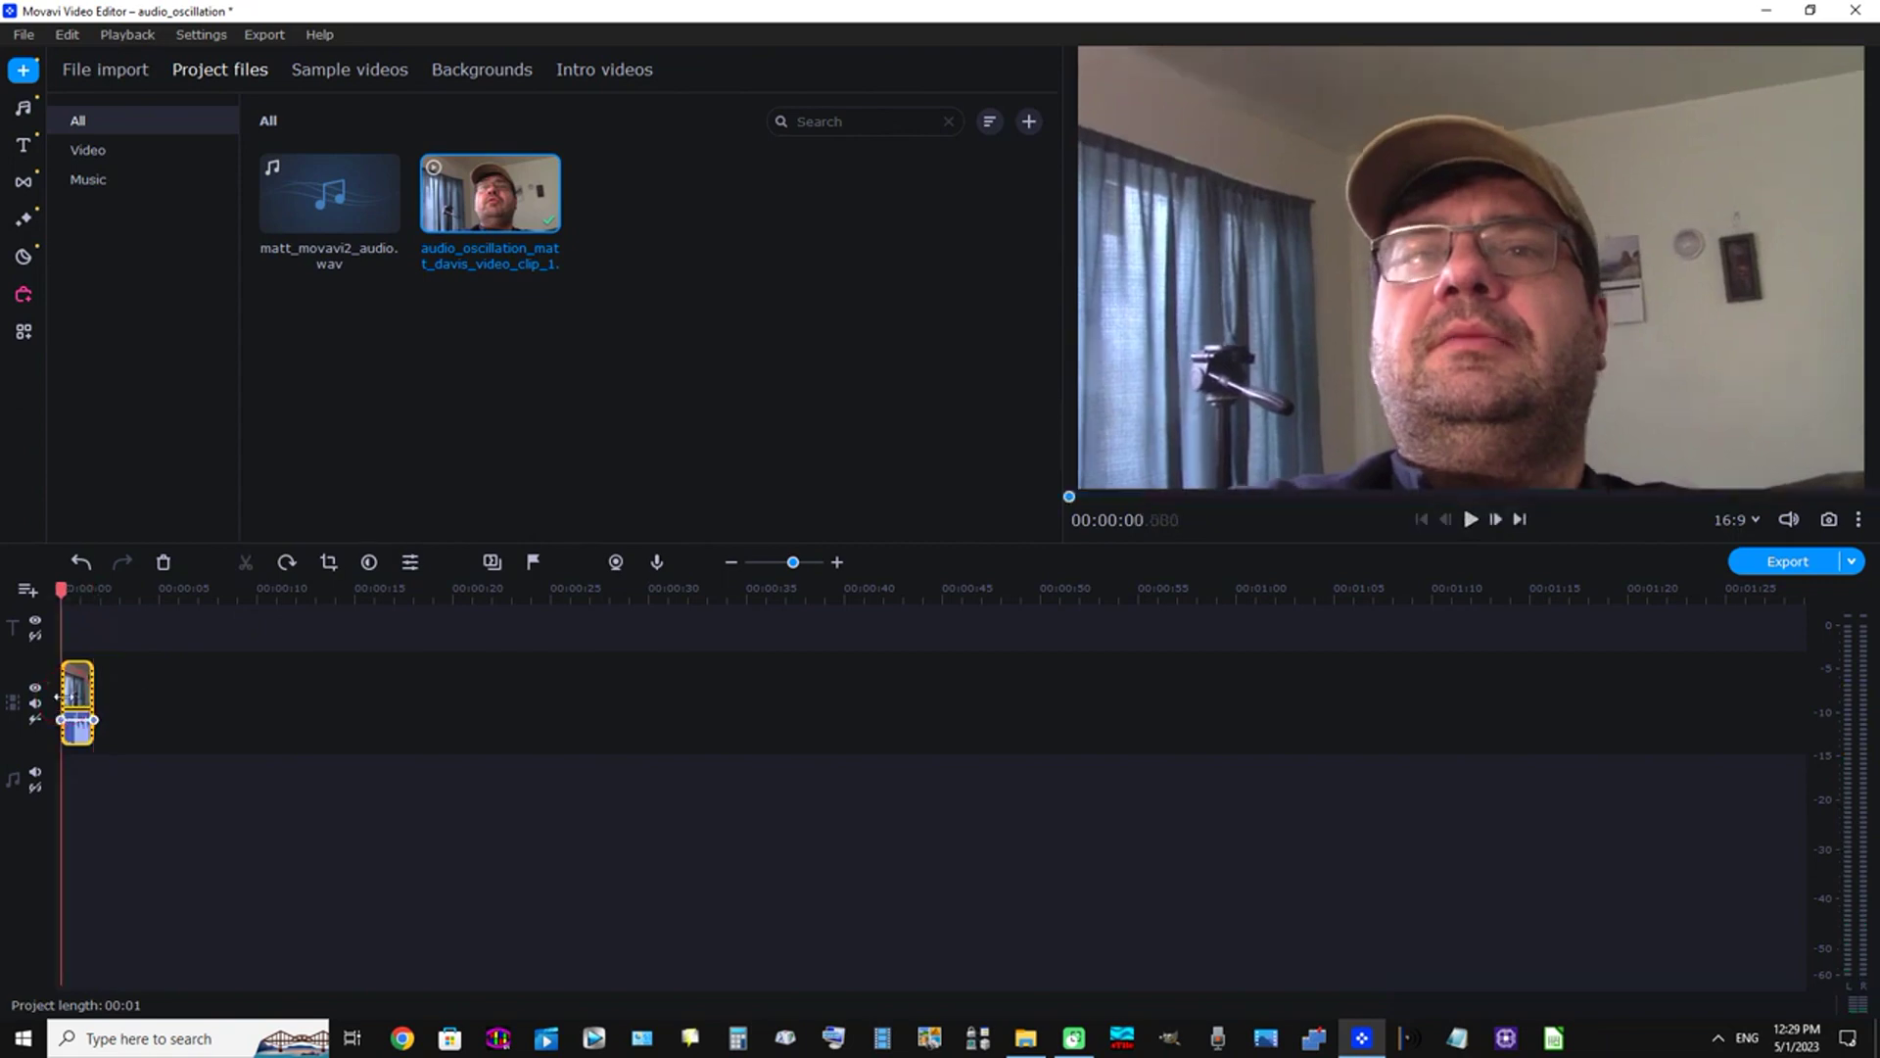
{"action": "left_click", "coordinate": [21, 333]}
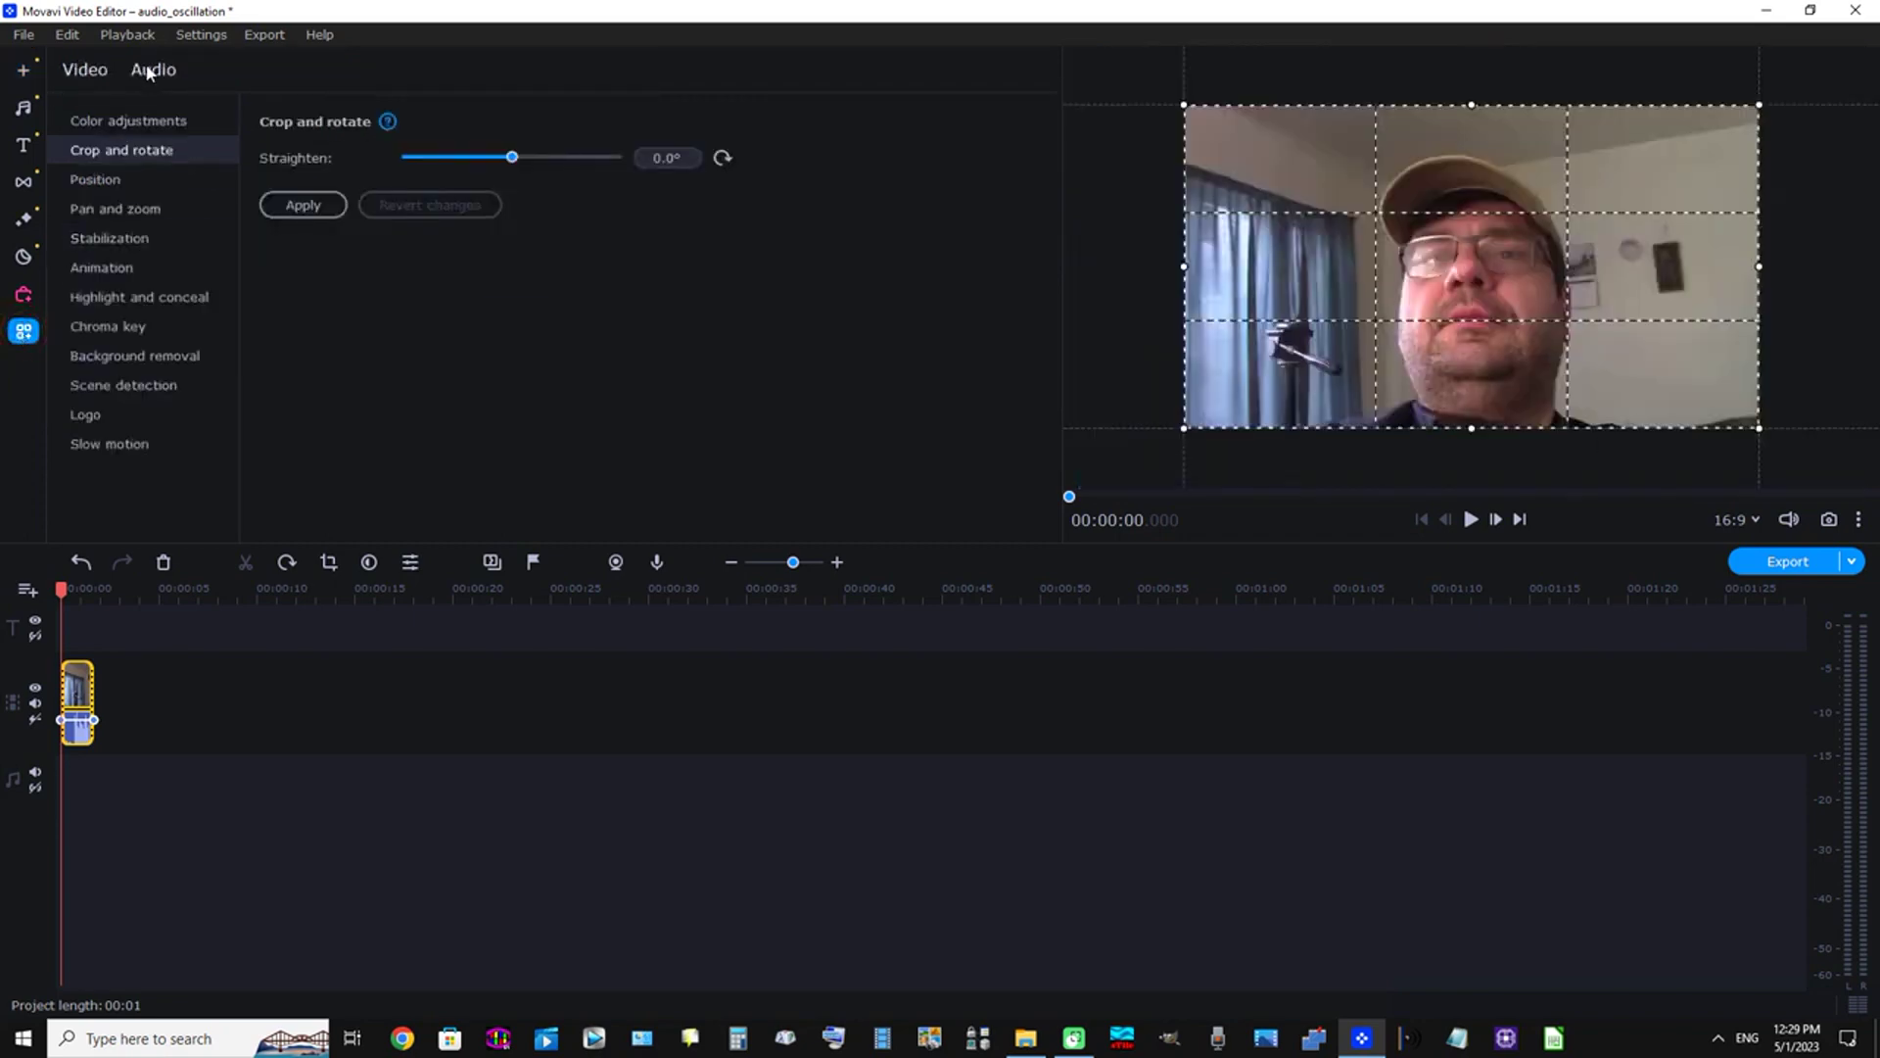
{"action": "left_click", "coordinate": [153, 70]}
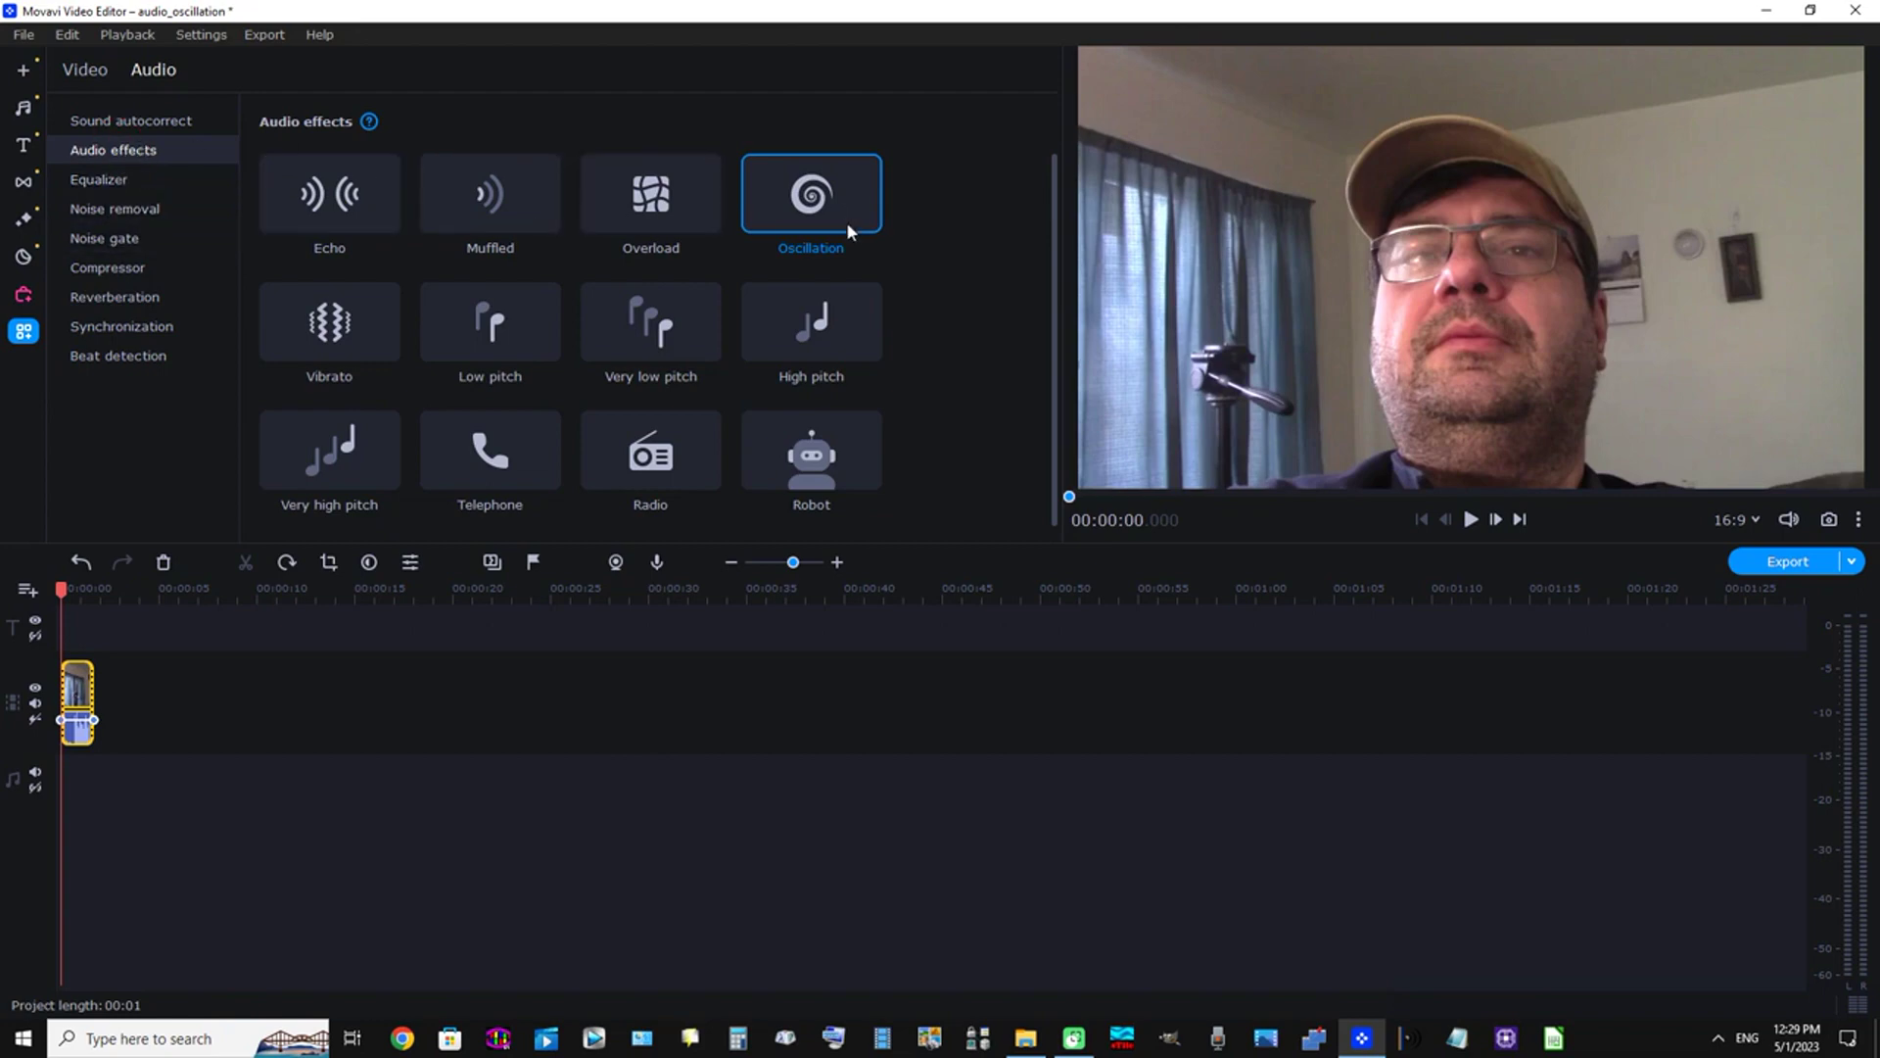
{"action": "left_click_drag", "start_coordinate": [837, 192], "coordinate": [73, 733]}
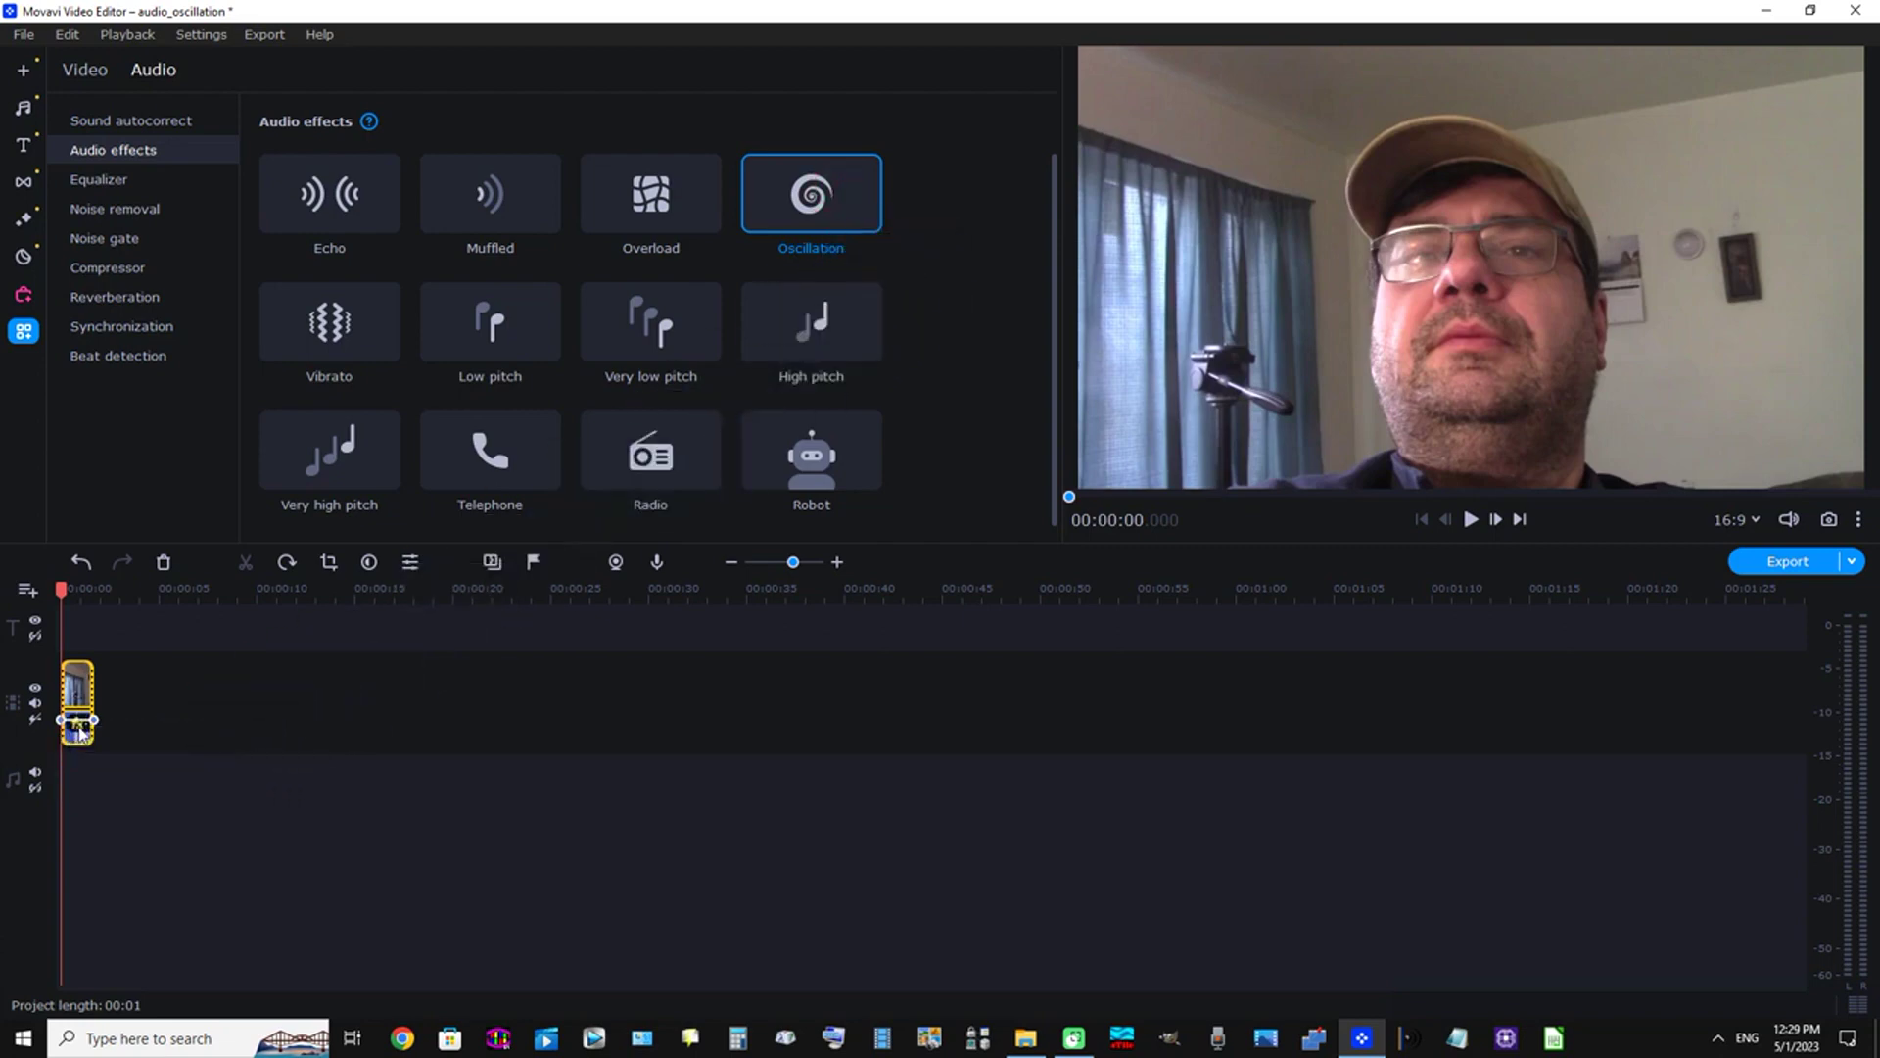
{"action": "left_click", "coordinate": [1470, 520]}
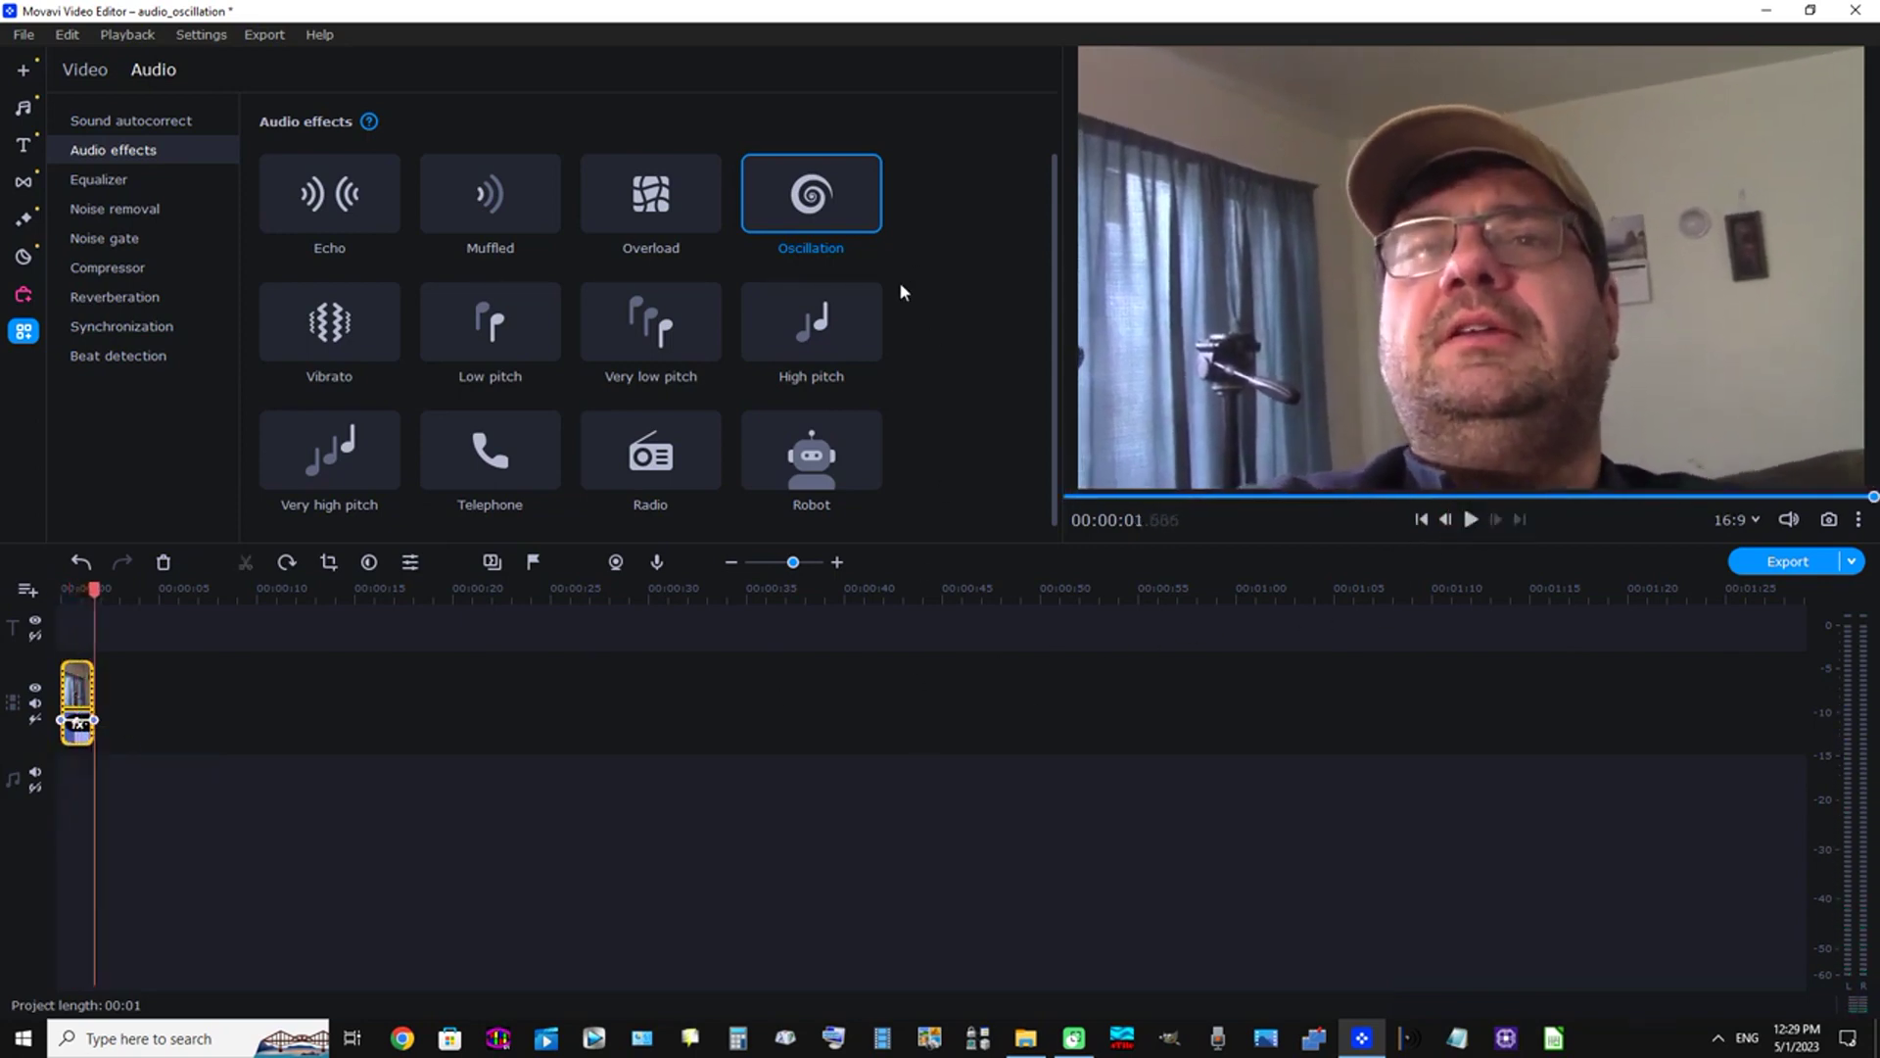
{"action": "left_click", "coordinate": [56, 692]}
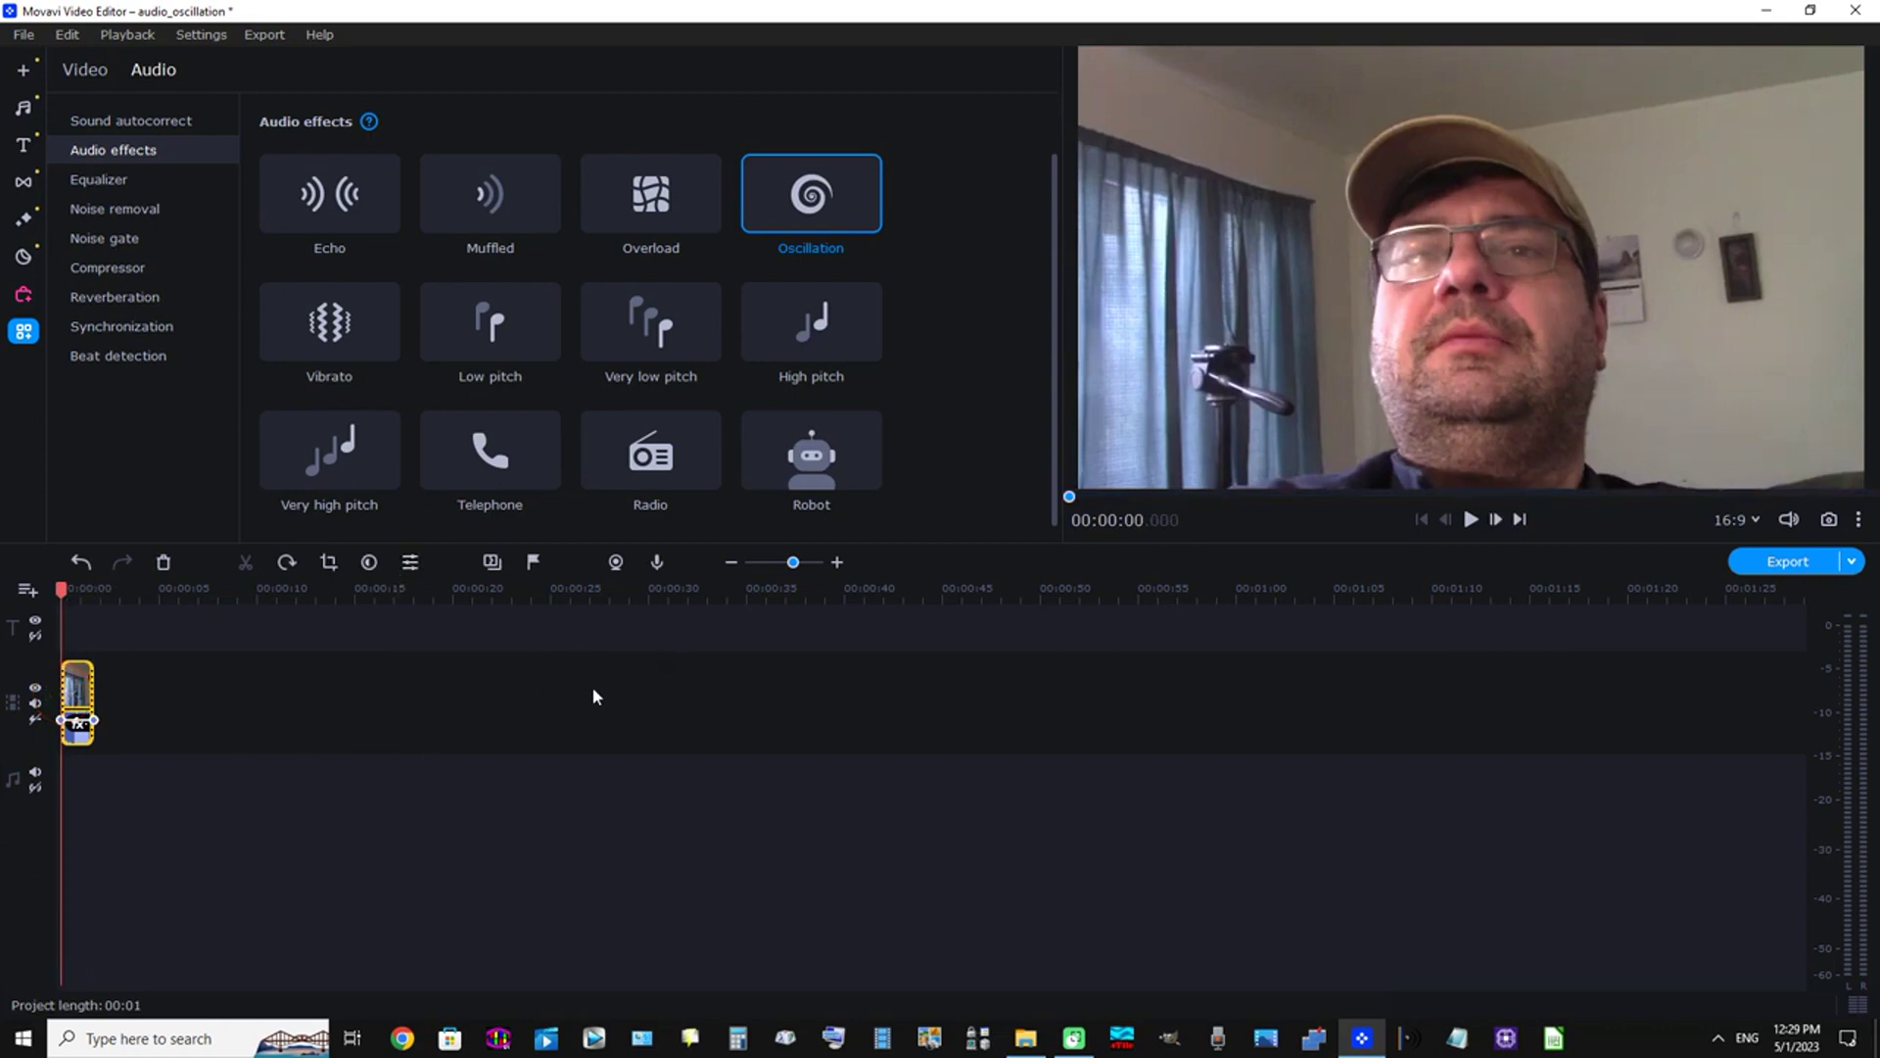
In the webcam clip's applied effects, lower the Oscillation intensity to about half
{"action": "left_click", "coordinate": [411, 563]}
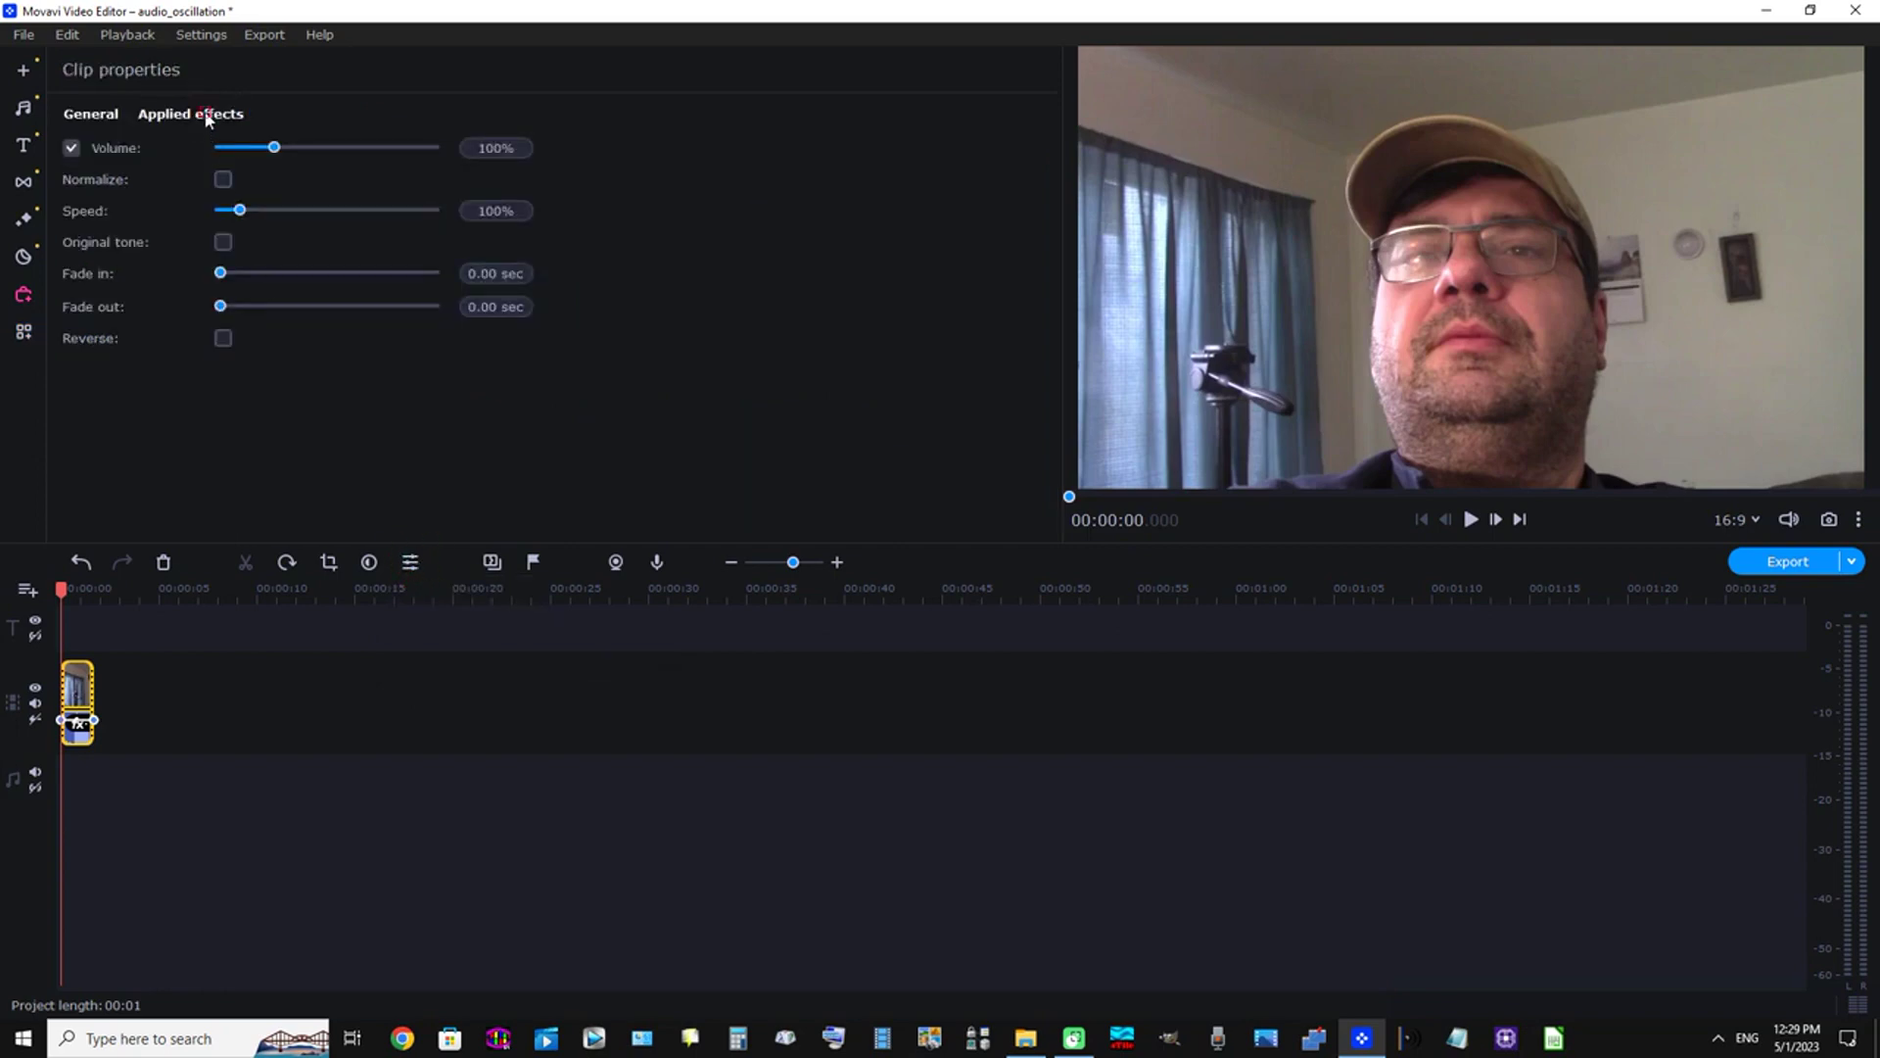
{"action": "left_click", "coordinate": [207, 115]}
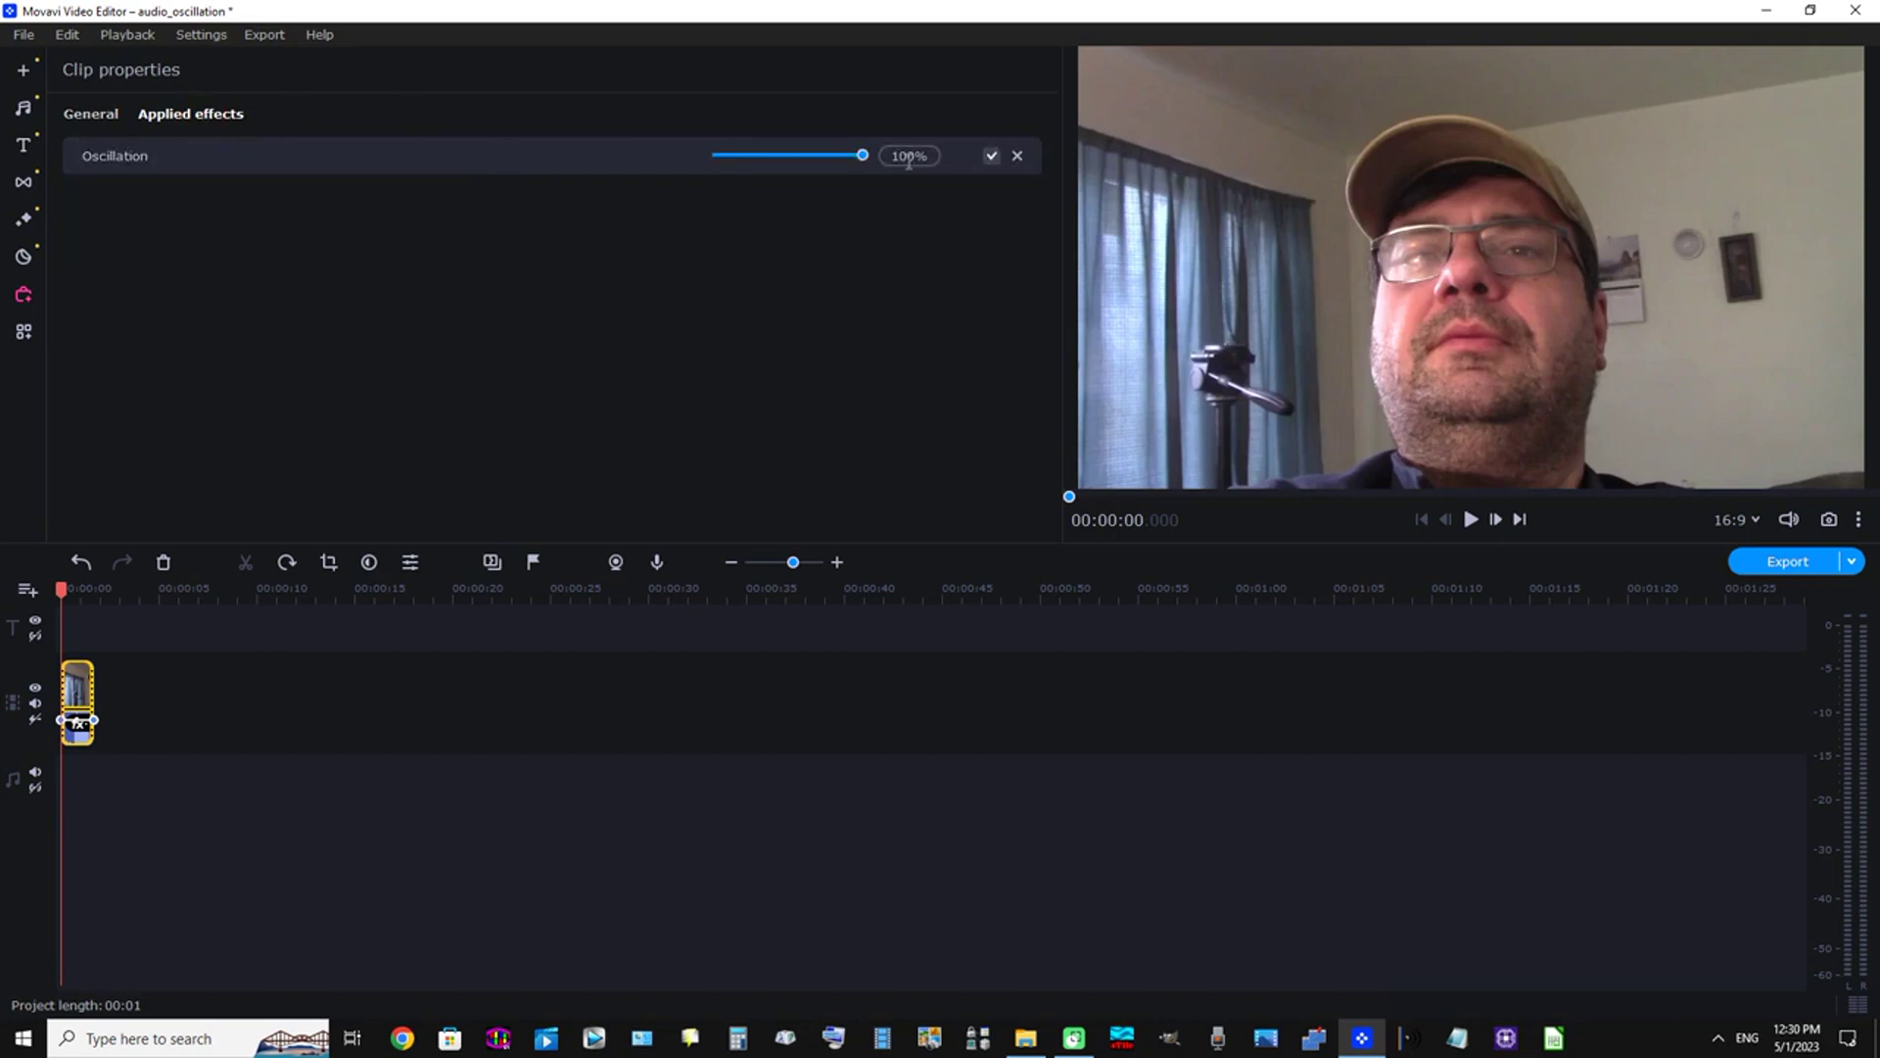
{"action": "left_click", "coordinate": [862, 157]}
{"action": "left_click_drag", "start_coordinate": [862, 159], "coordinate": [787, 169]}
{"action": "double_click", "coordinate": [908, 158]}
{"action": "left_click", "coordinate": [59, 699]}
Replay the clip with weaker oscillation, then raise Oscillation back up and listen again
{"action": "left_click", "coordinate": [1470, 520]}
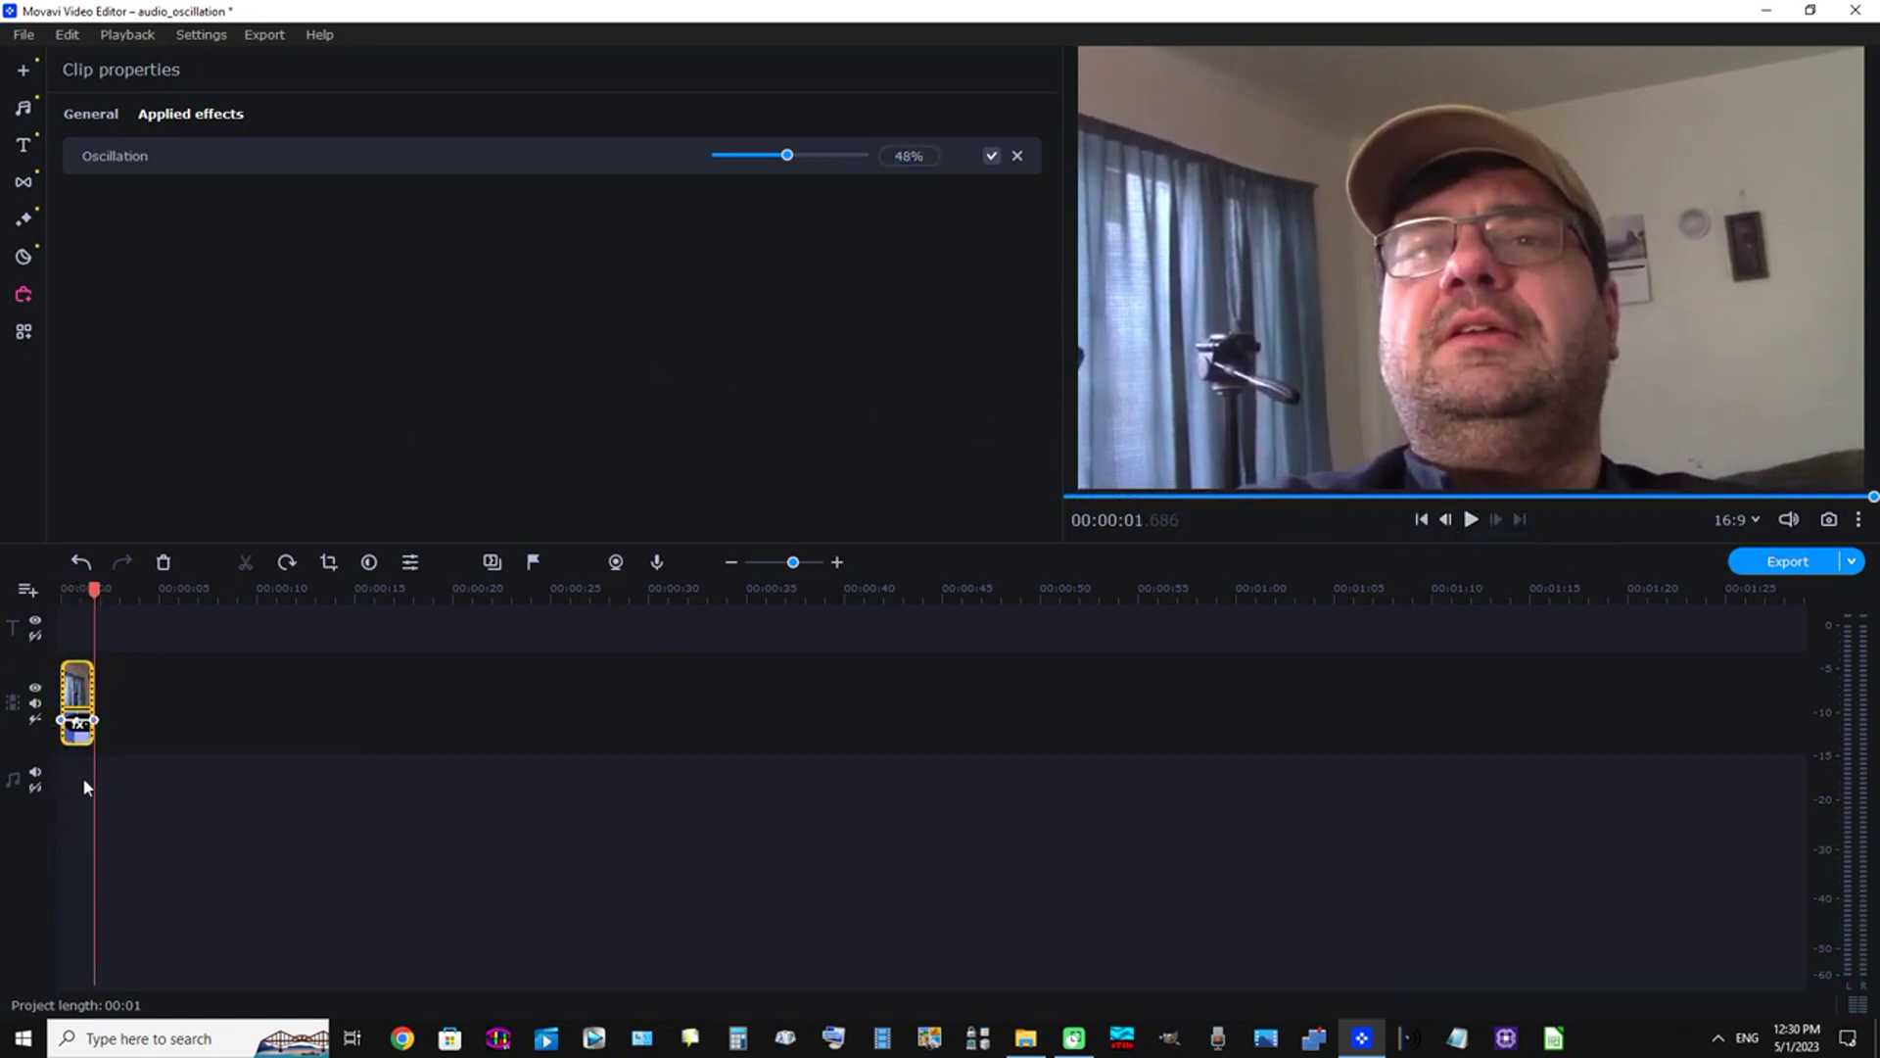
{"action": "left_click", "coordinate": [63, 697]}
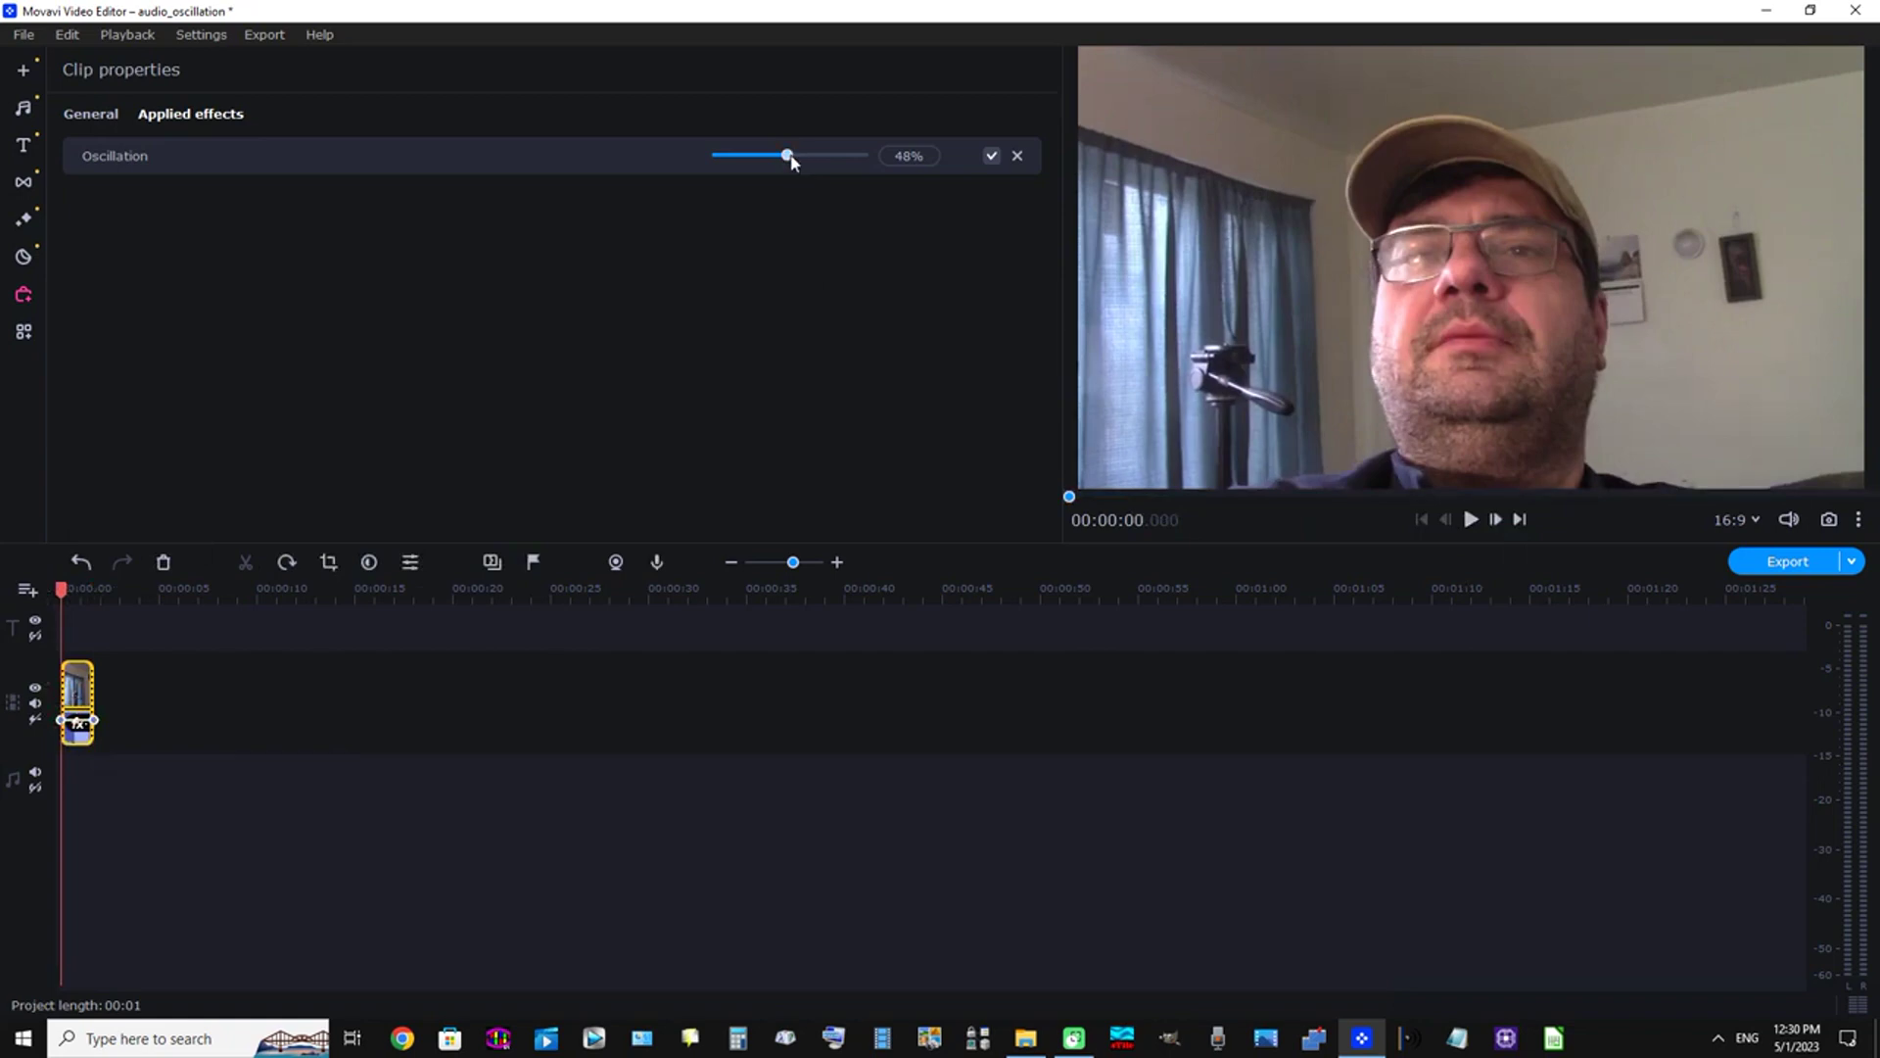
{"action": "left_click_drag", "start_coordinate": [793, 163], "coordinate": [886, 159]}
{"action": "left_click", "coordinate": [1472, 527]}
Drag matt_movavi2_audio.wav from the project files onto the timeline's audio track
{"action": "left_click", "coordinate": [25, 77]}
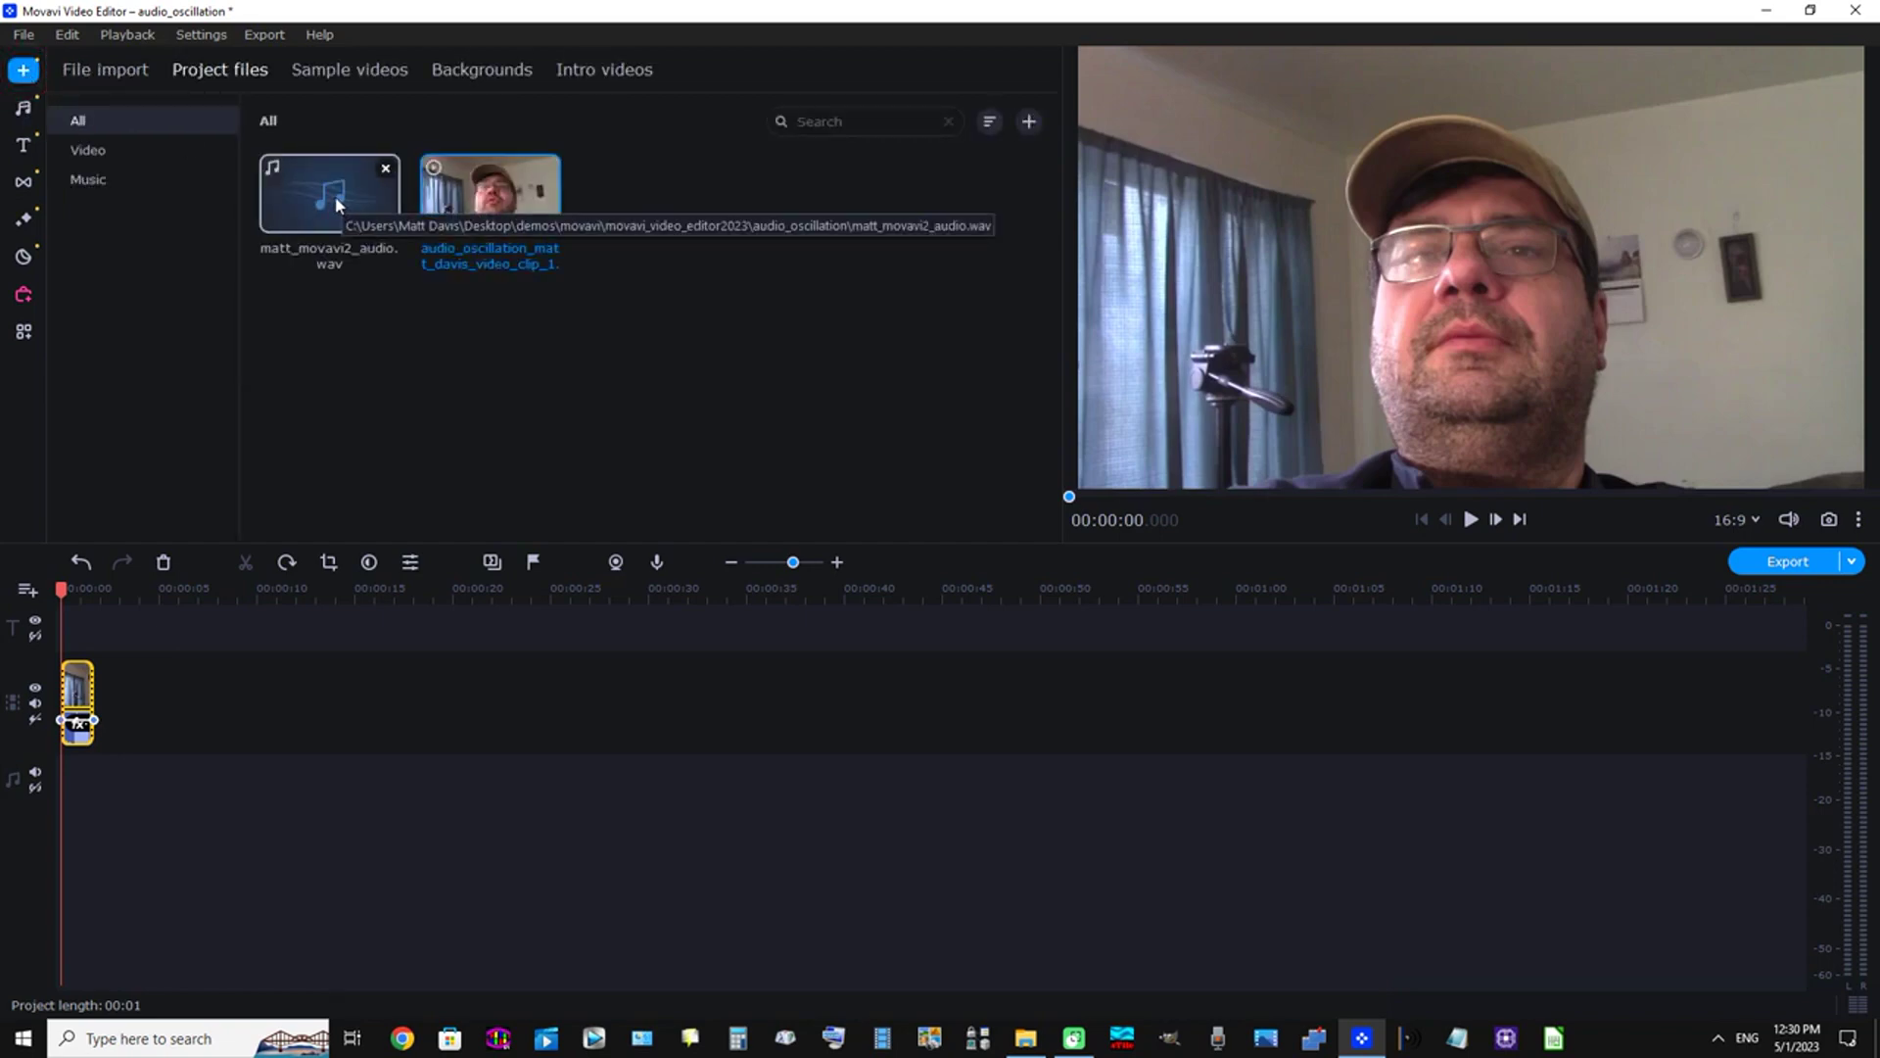
{"action": "left_click_drag", "start_coordinate": [336, 204], "coordinate": [147, 769]}
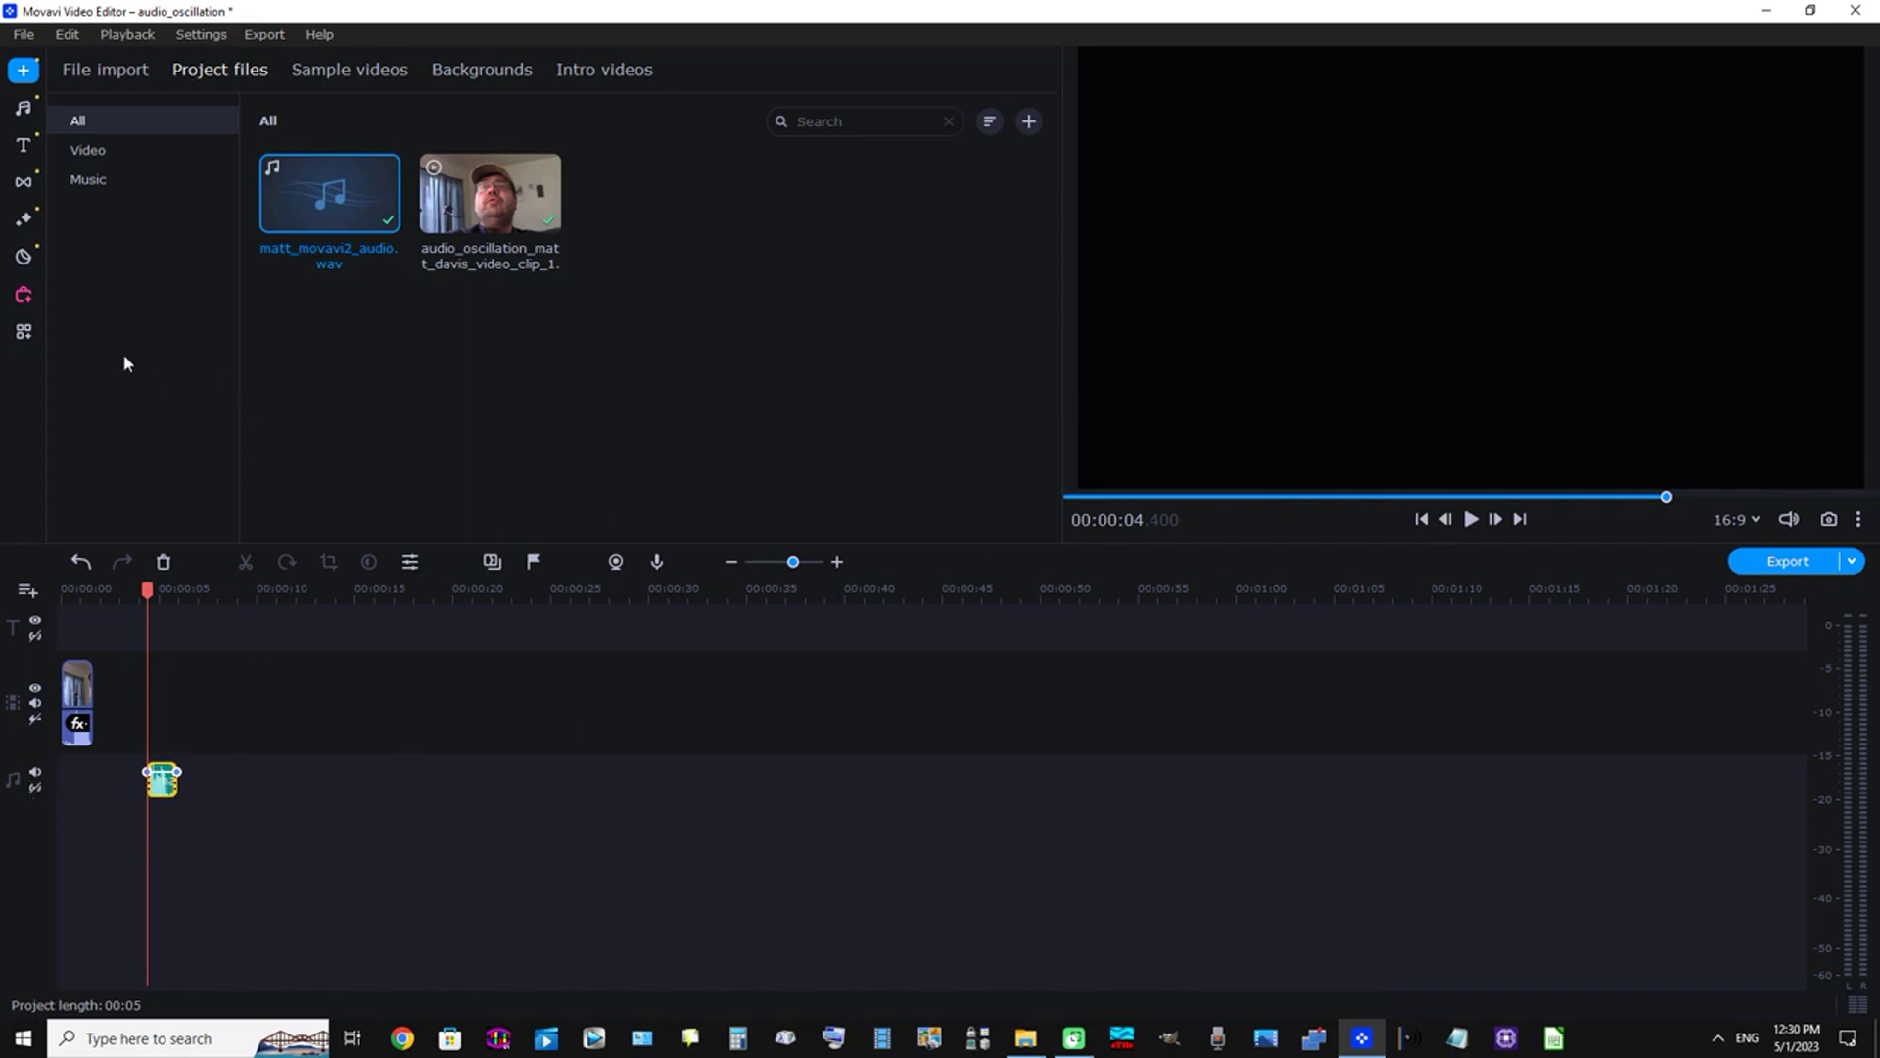
{"action": "left_click", "coordinate": [24, 331]}
Apply Oscillation from the audio effects list to the matt_movavi2_audio.wav clip
{"action": "left_click", "coordinate": [168, 72]}
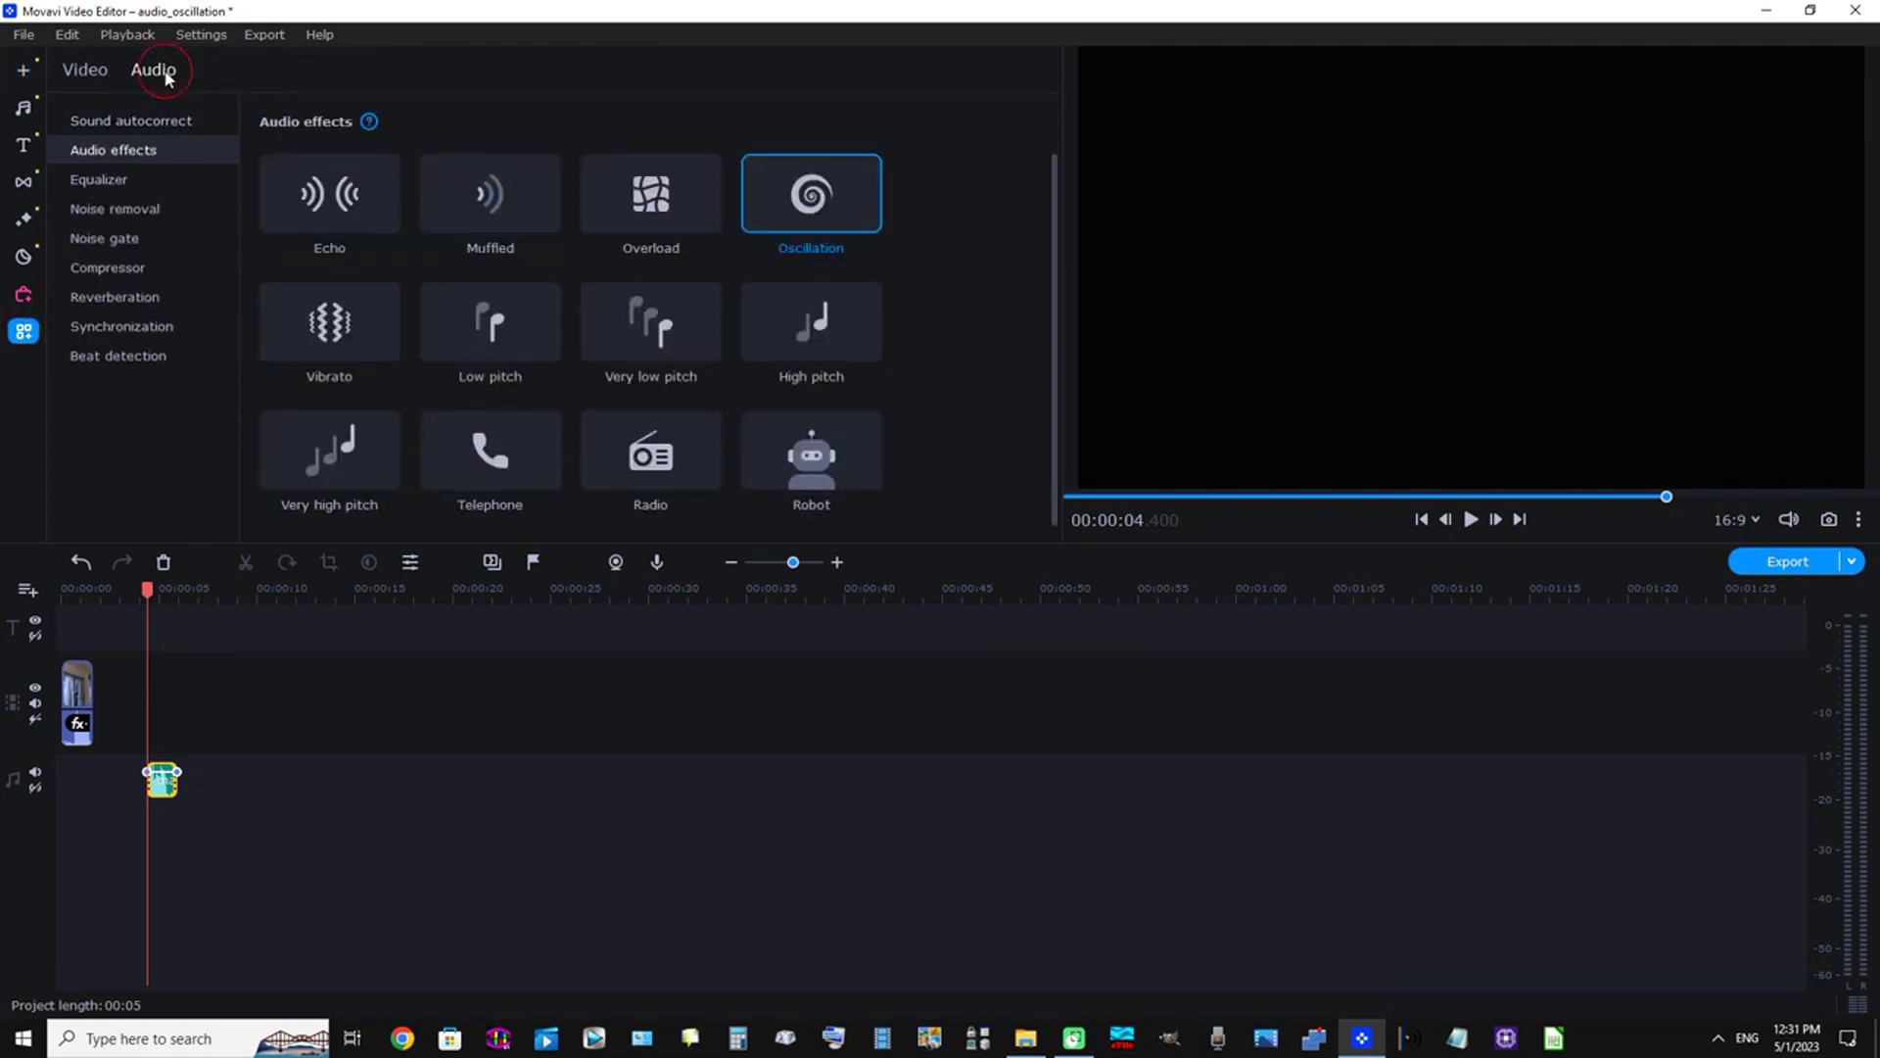
{"action": "left_click", "coordinate": [118, 156]}
{"action": "left_click_drag", "start_coordinate": [840, 207], "coordinate": [172, 773]}
Play the audio clip with Oscillation, replaying it from the clip's start
{"action": "left_click", "coordinate": [1470, 522]}
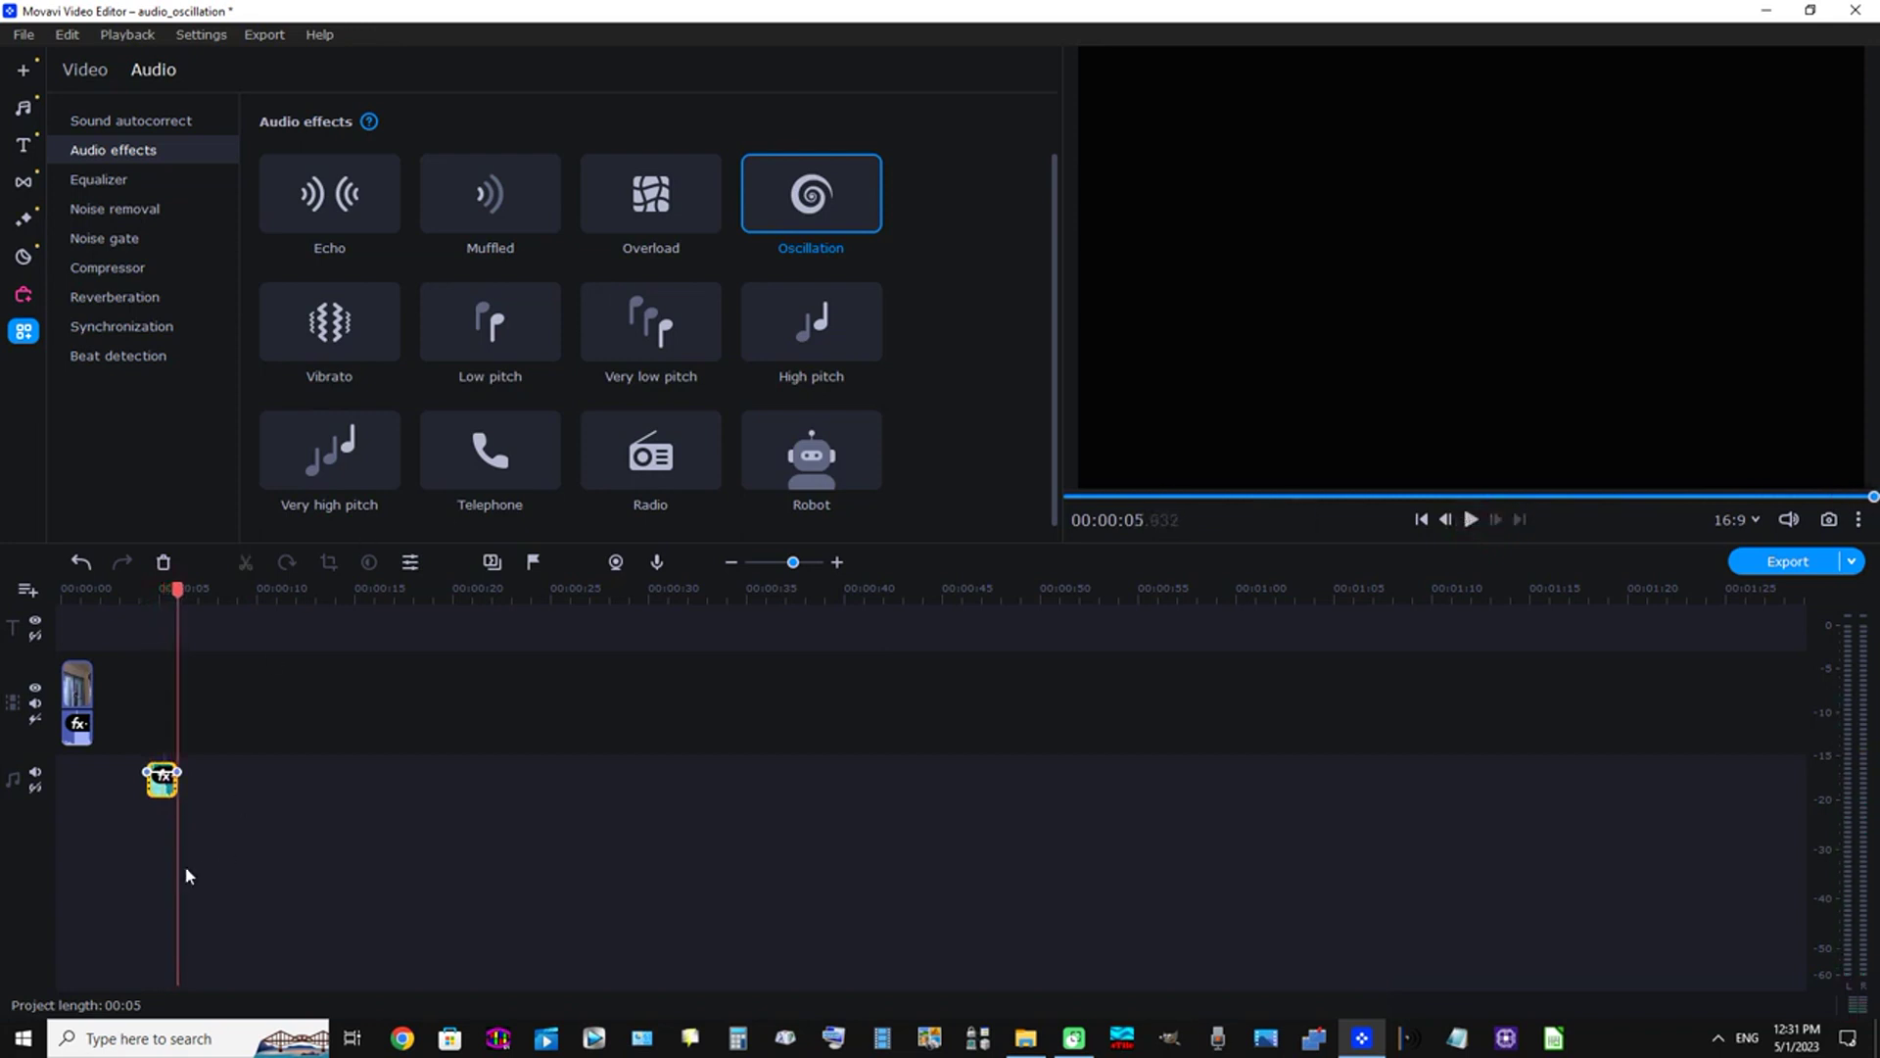
{"action": "left_click", "coordinate": [145, 786]}
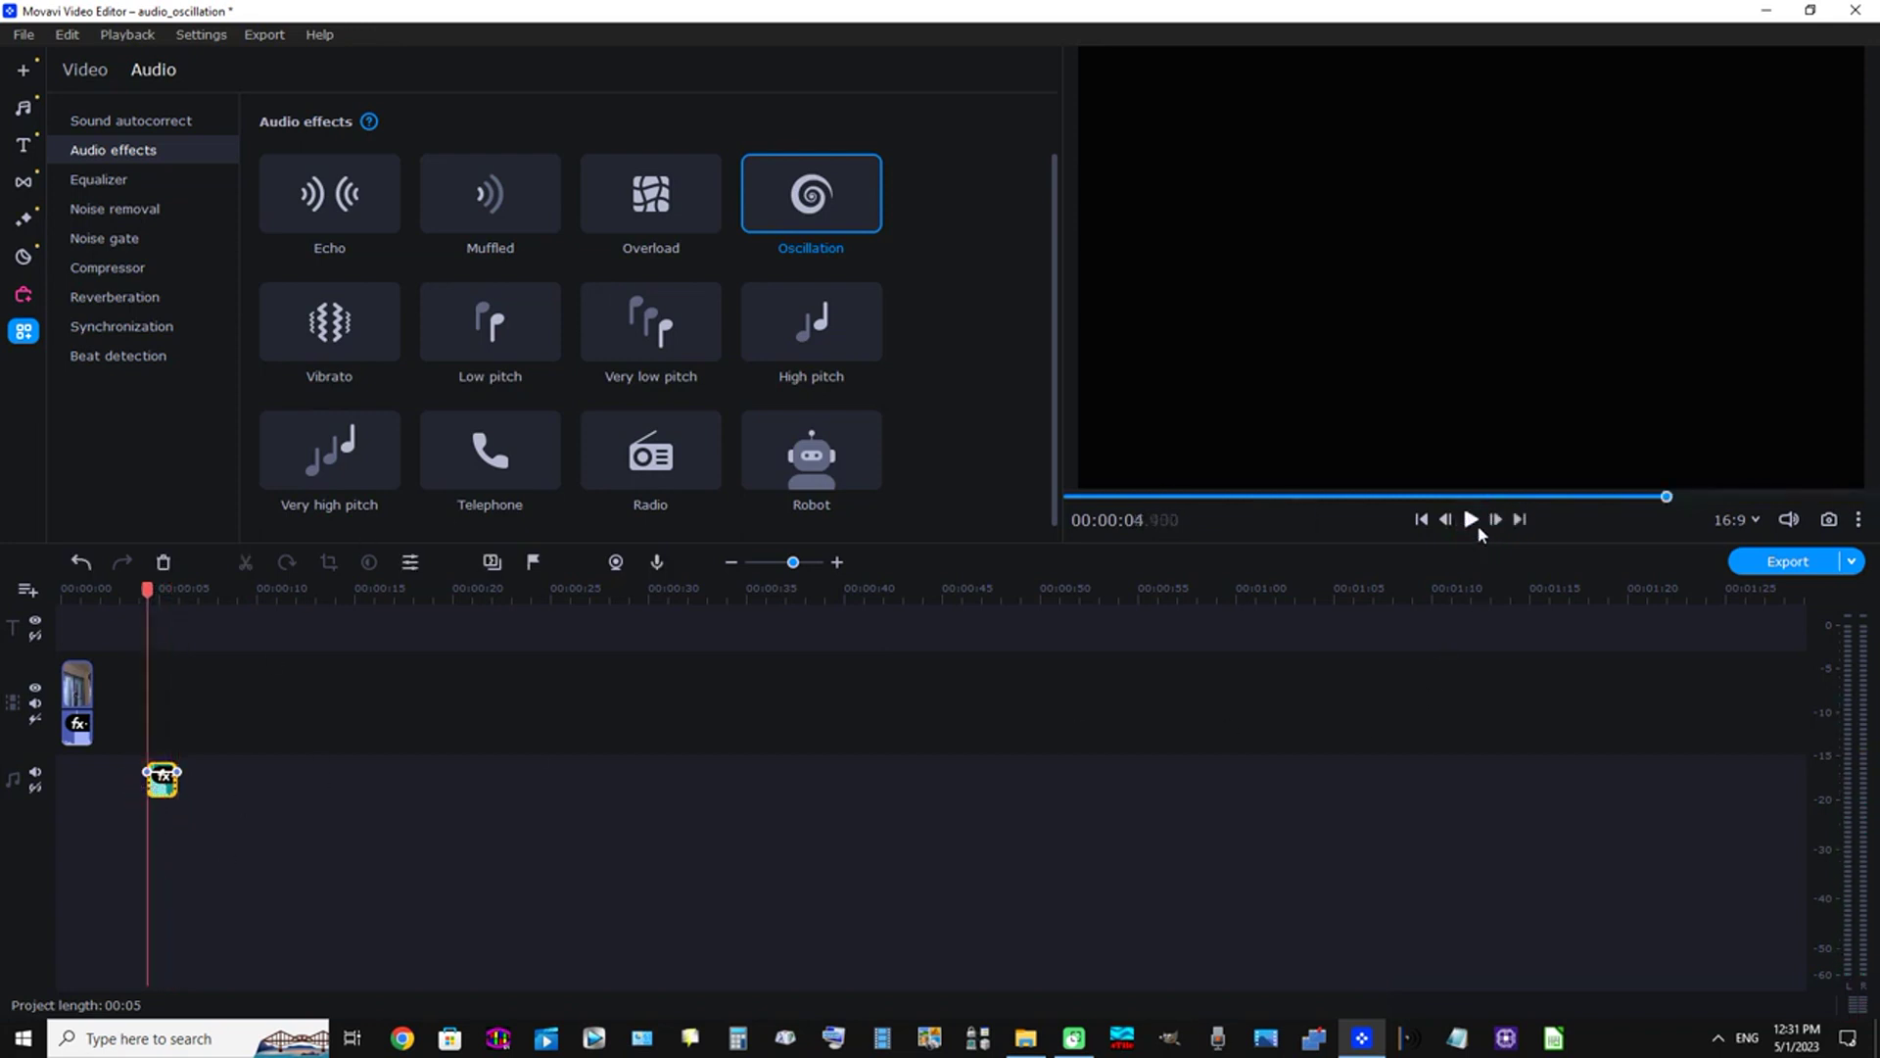
{"action": "left_click", "coordinate": [1472, 520]}
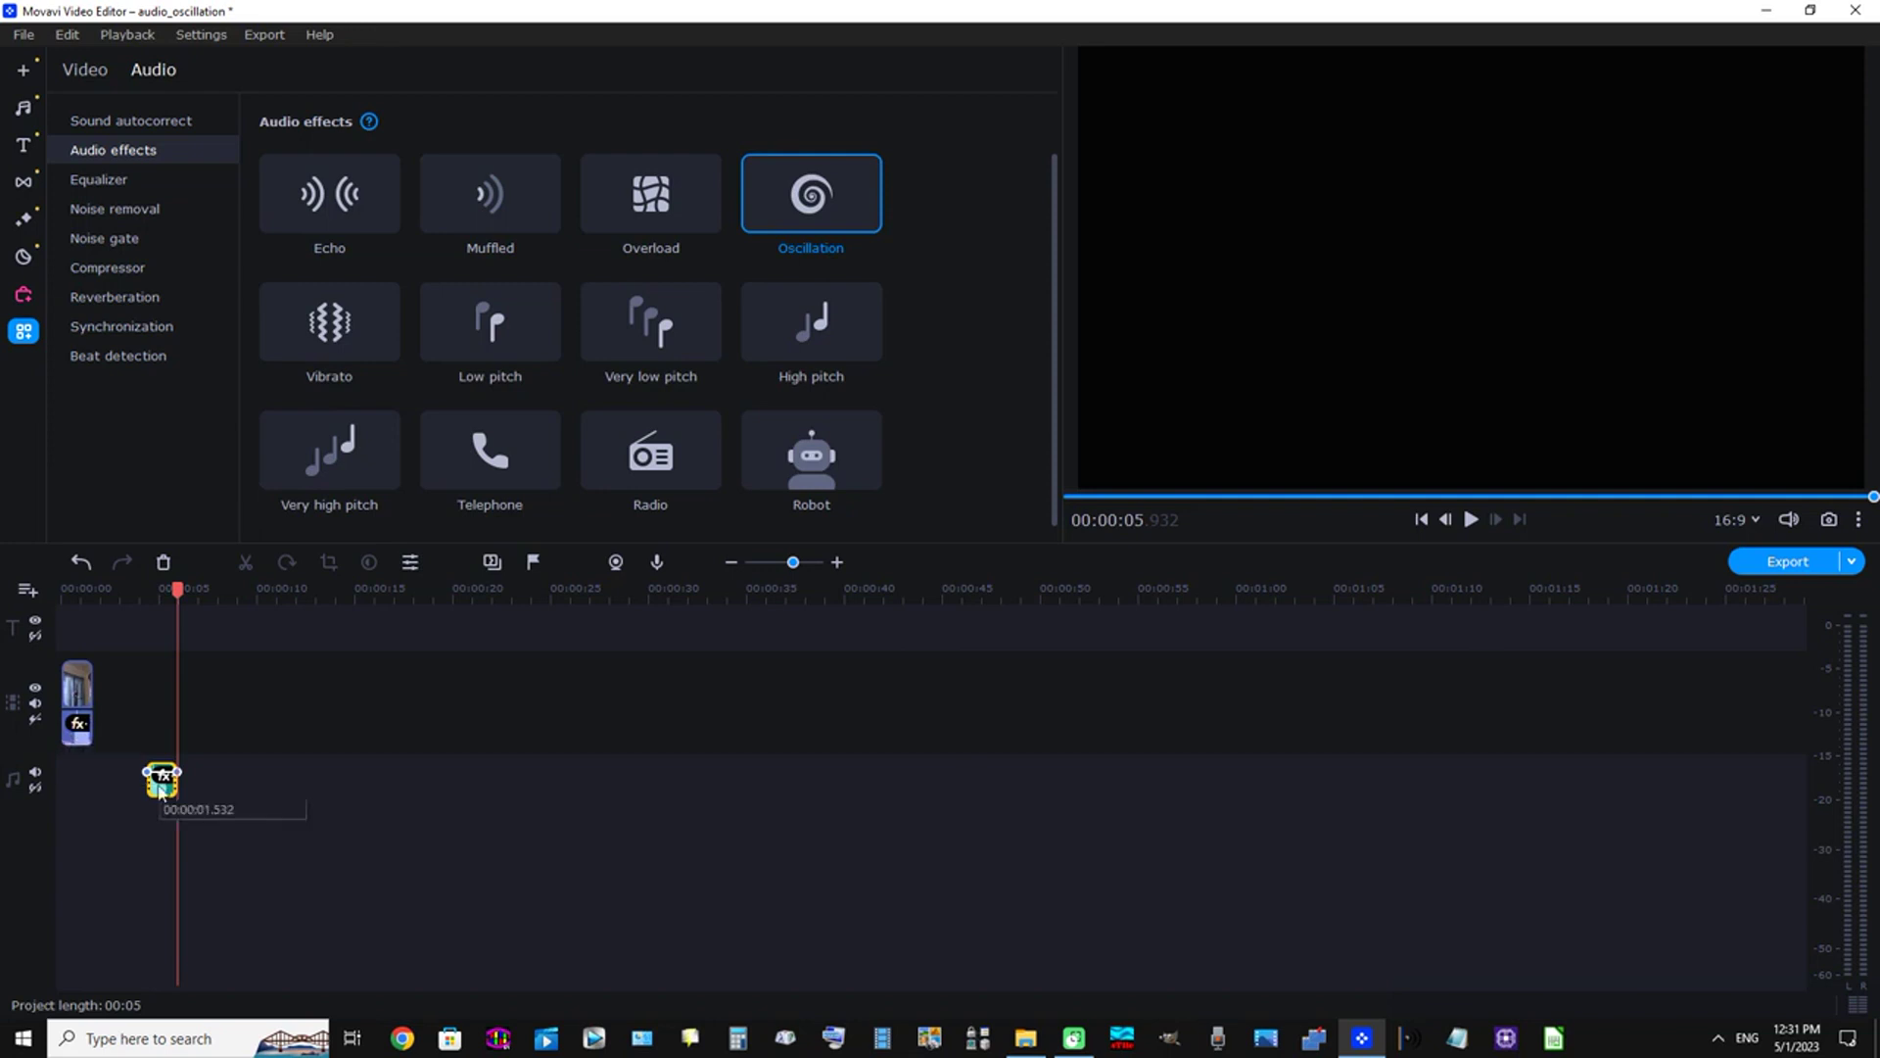
{"action": "left_click_drag", "start_coordinate": [160, 779], "coordinate": [144, 783]}
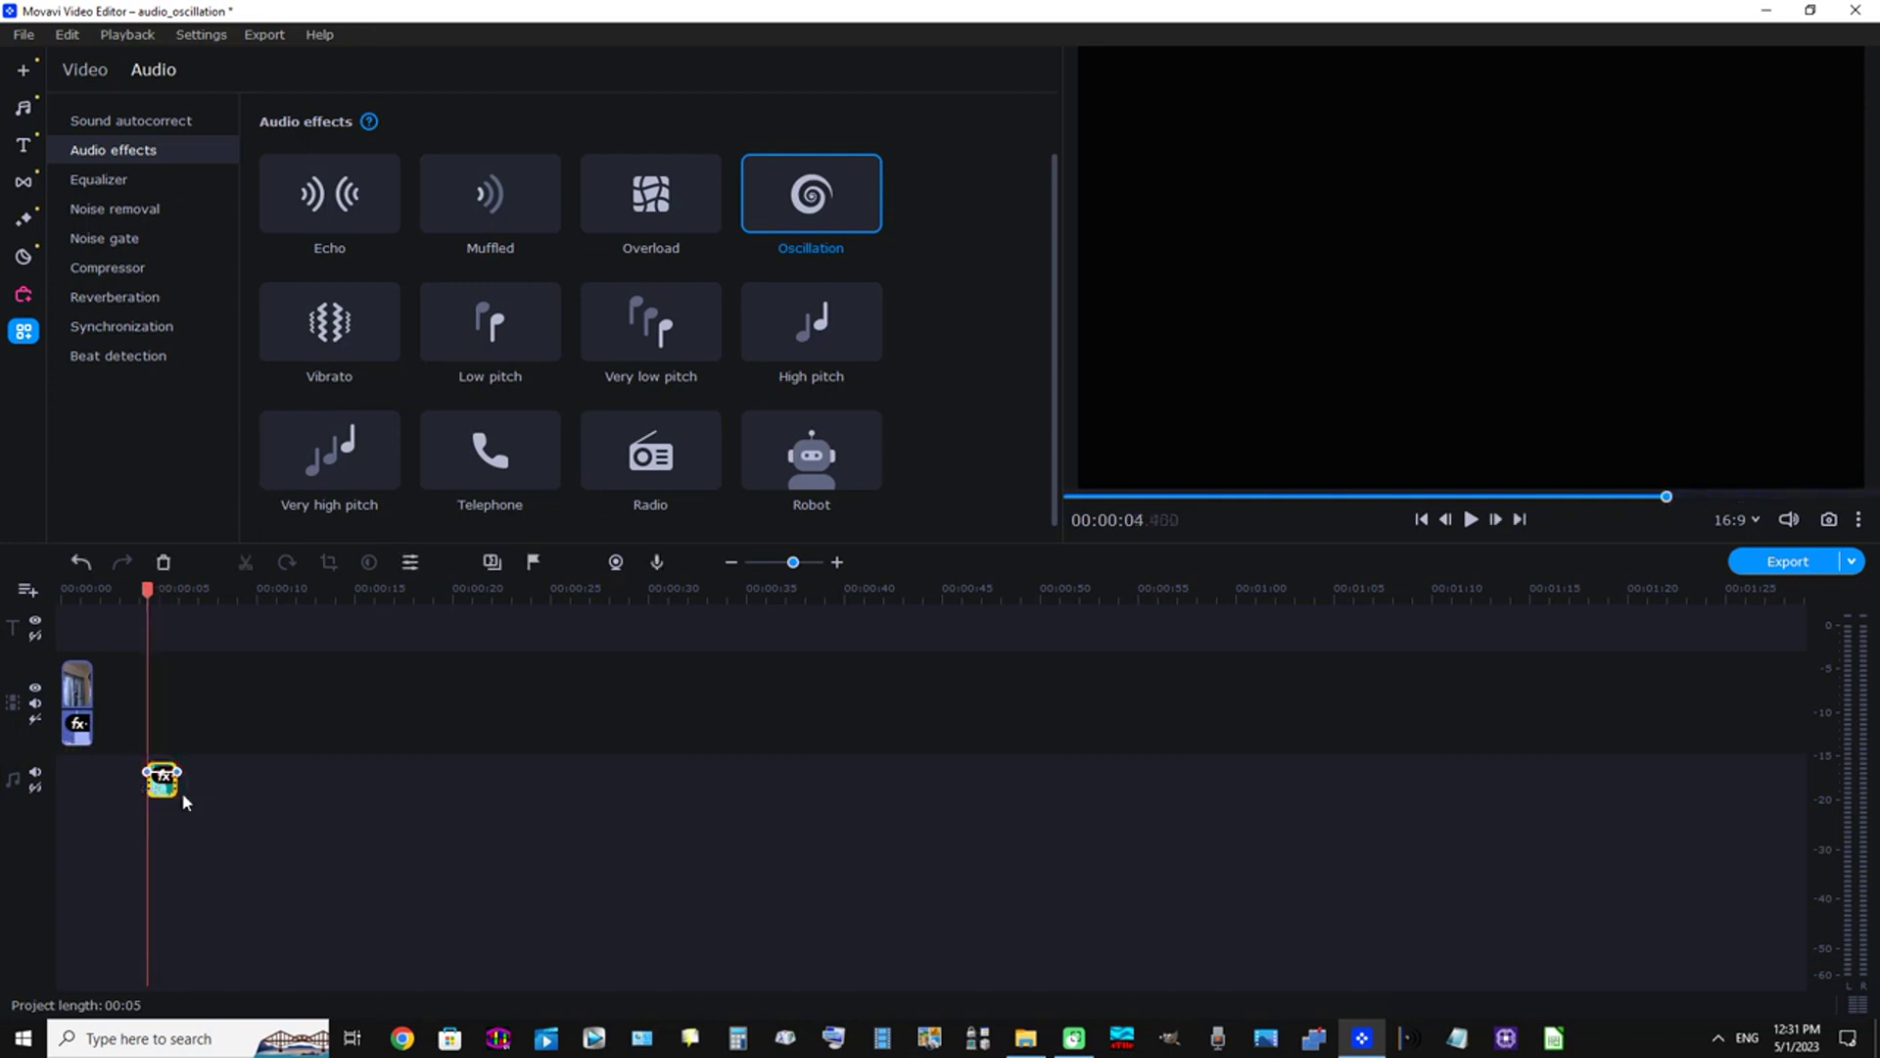
{"action": "key", "text": "End"}
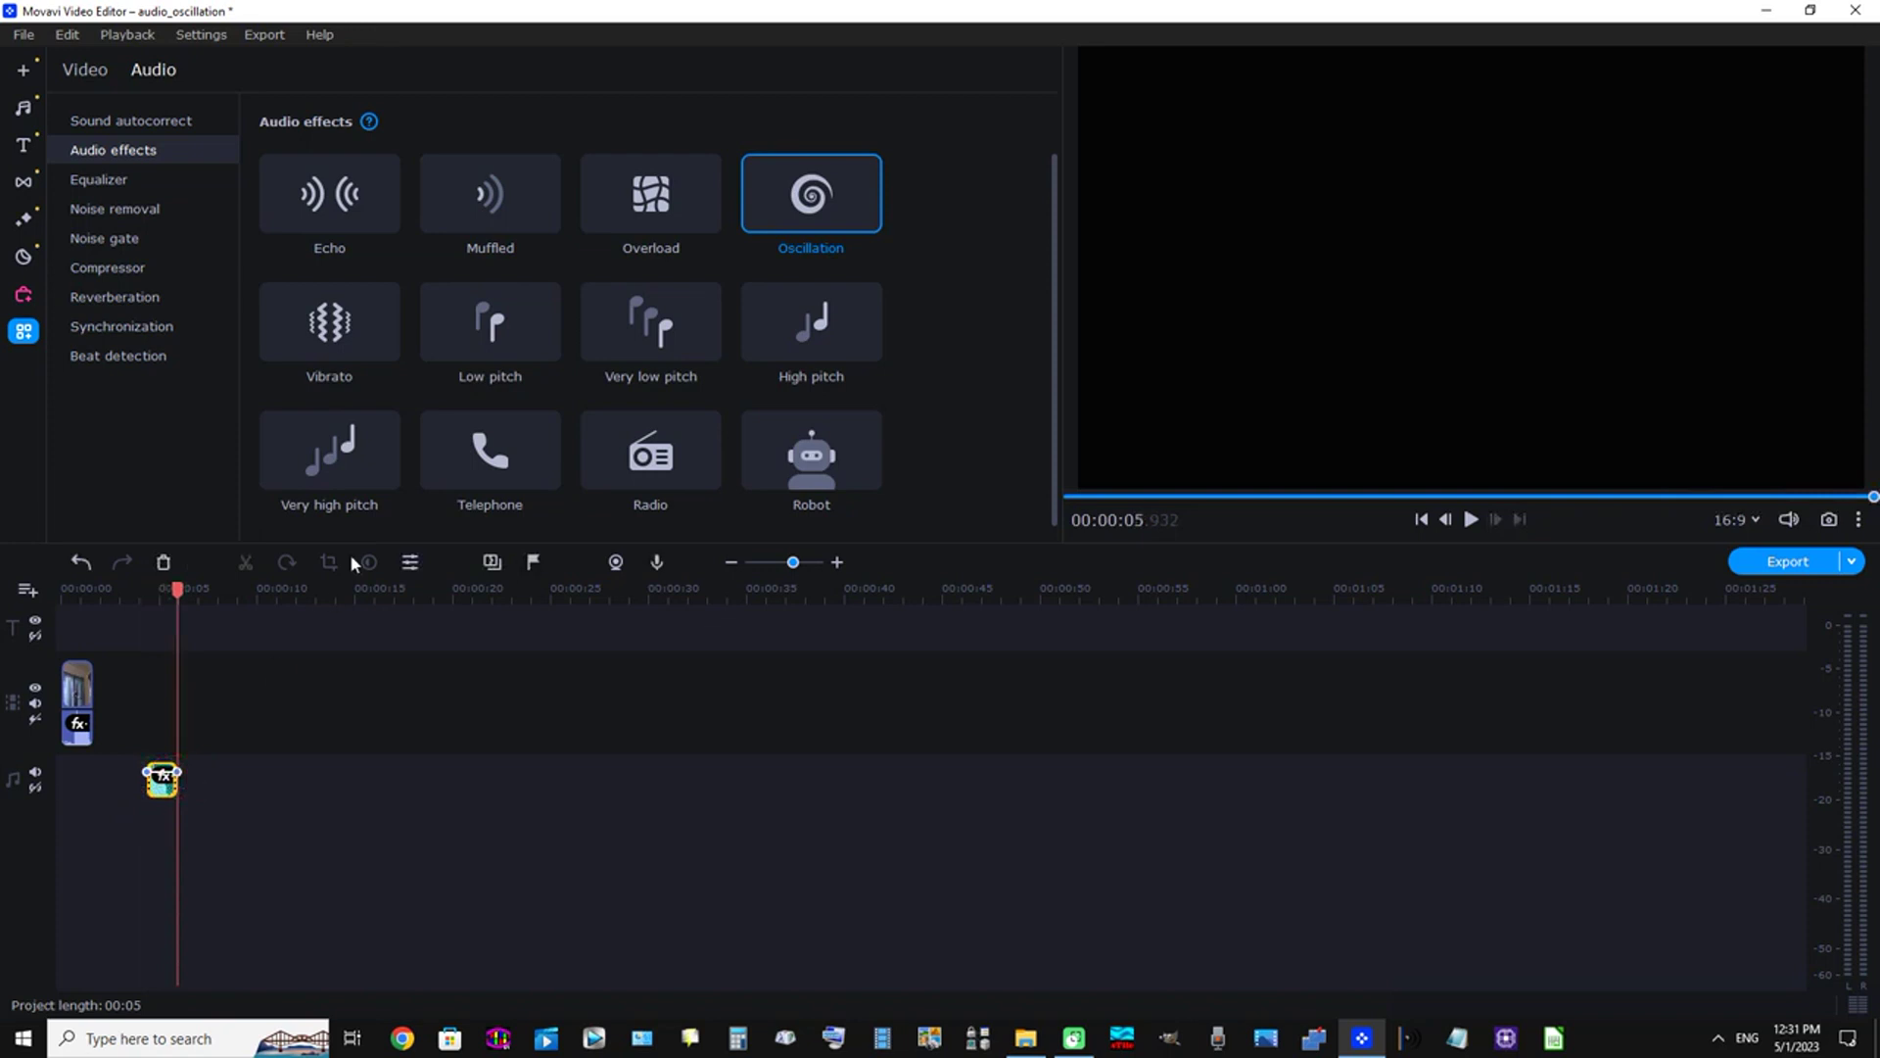
Lower the audio clip's Oscillation to 44% in its applied effects and play it
{"action": "left_click", "coordinate": [413, 564]}
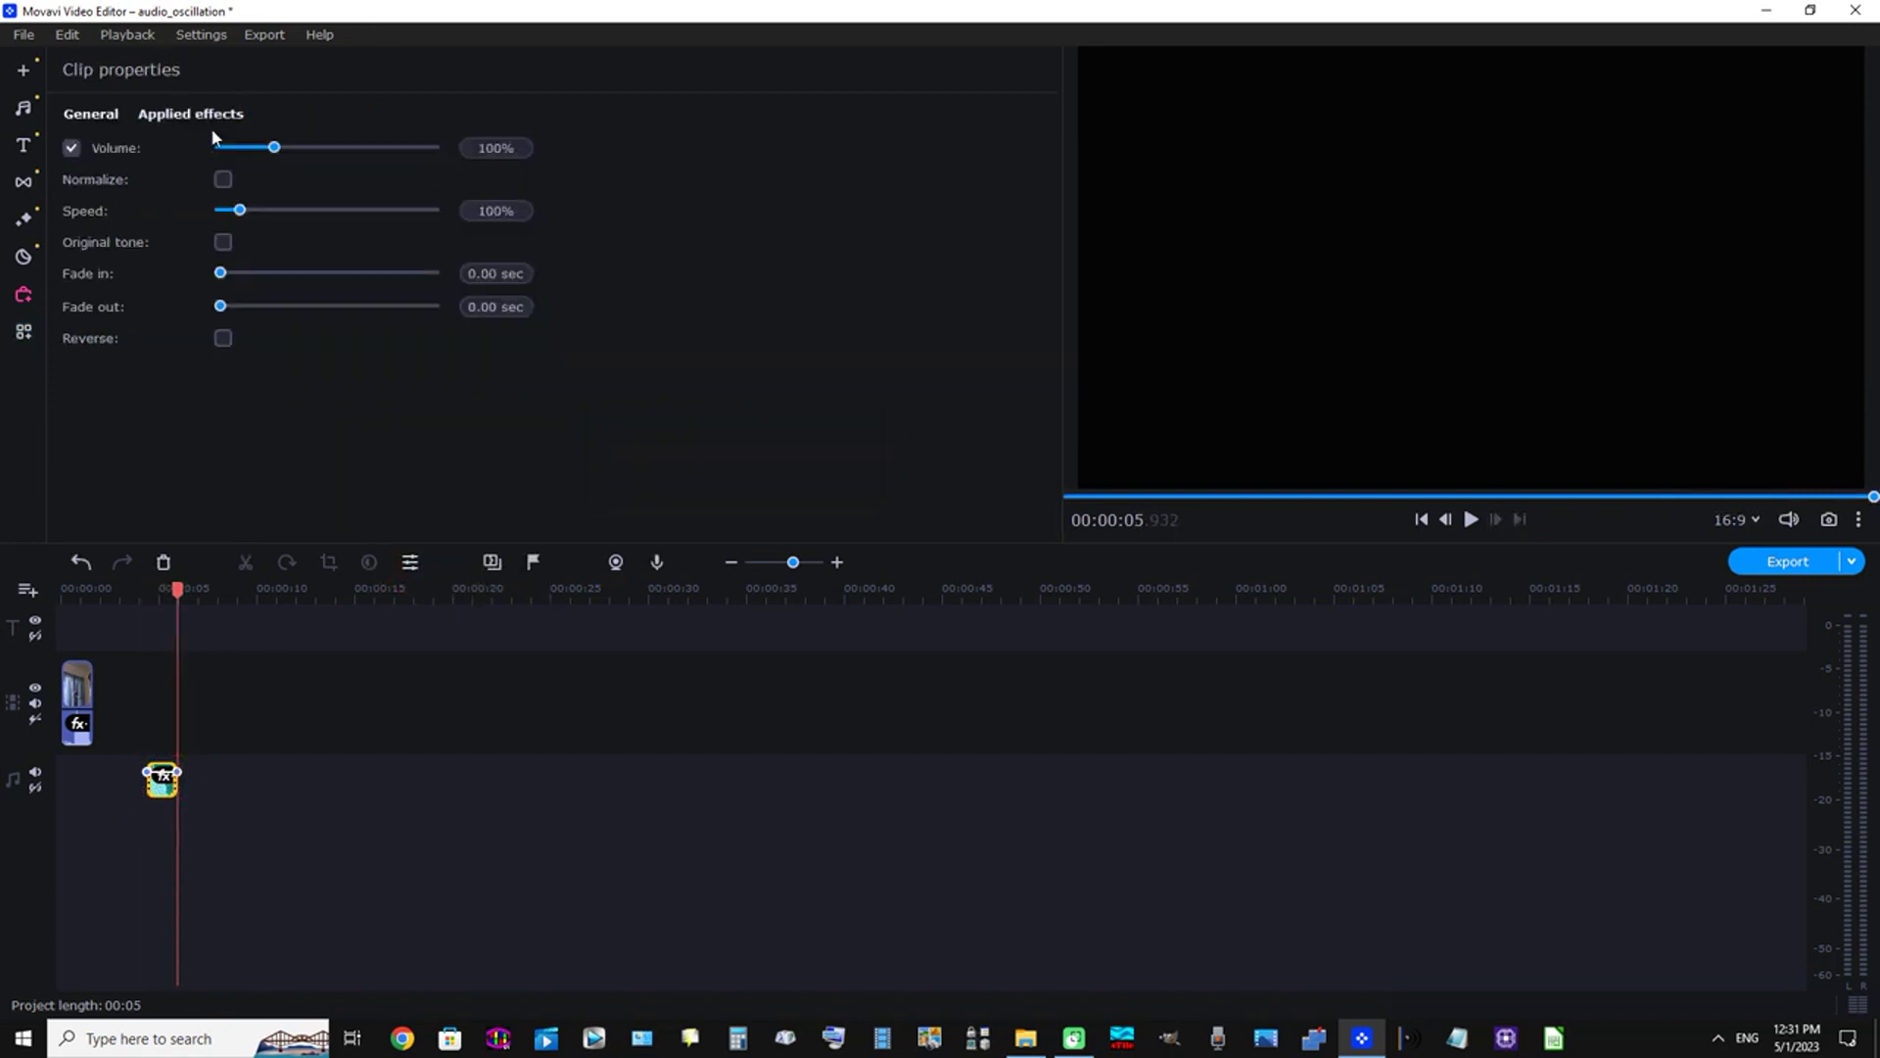
{"action": "left_click", "coordinate": [147, 591]}
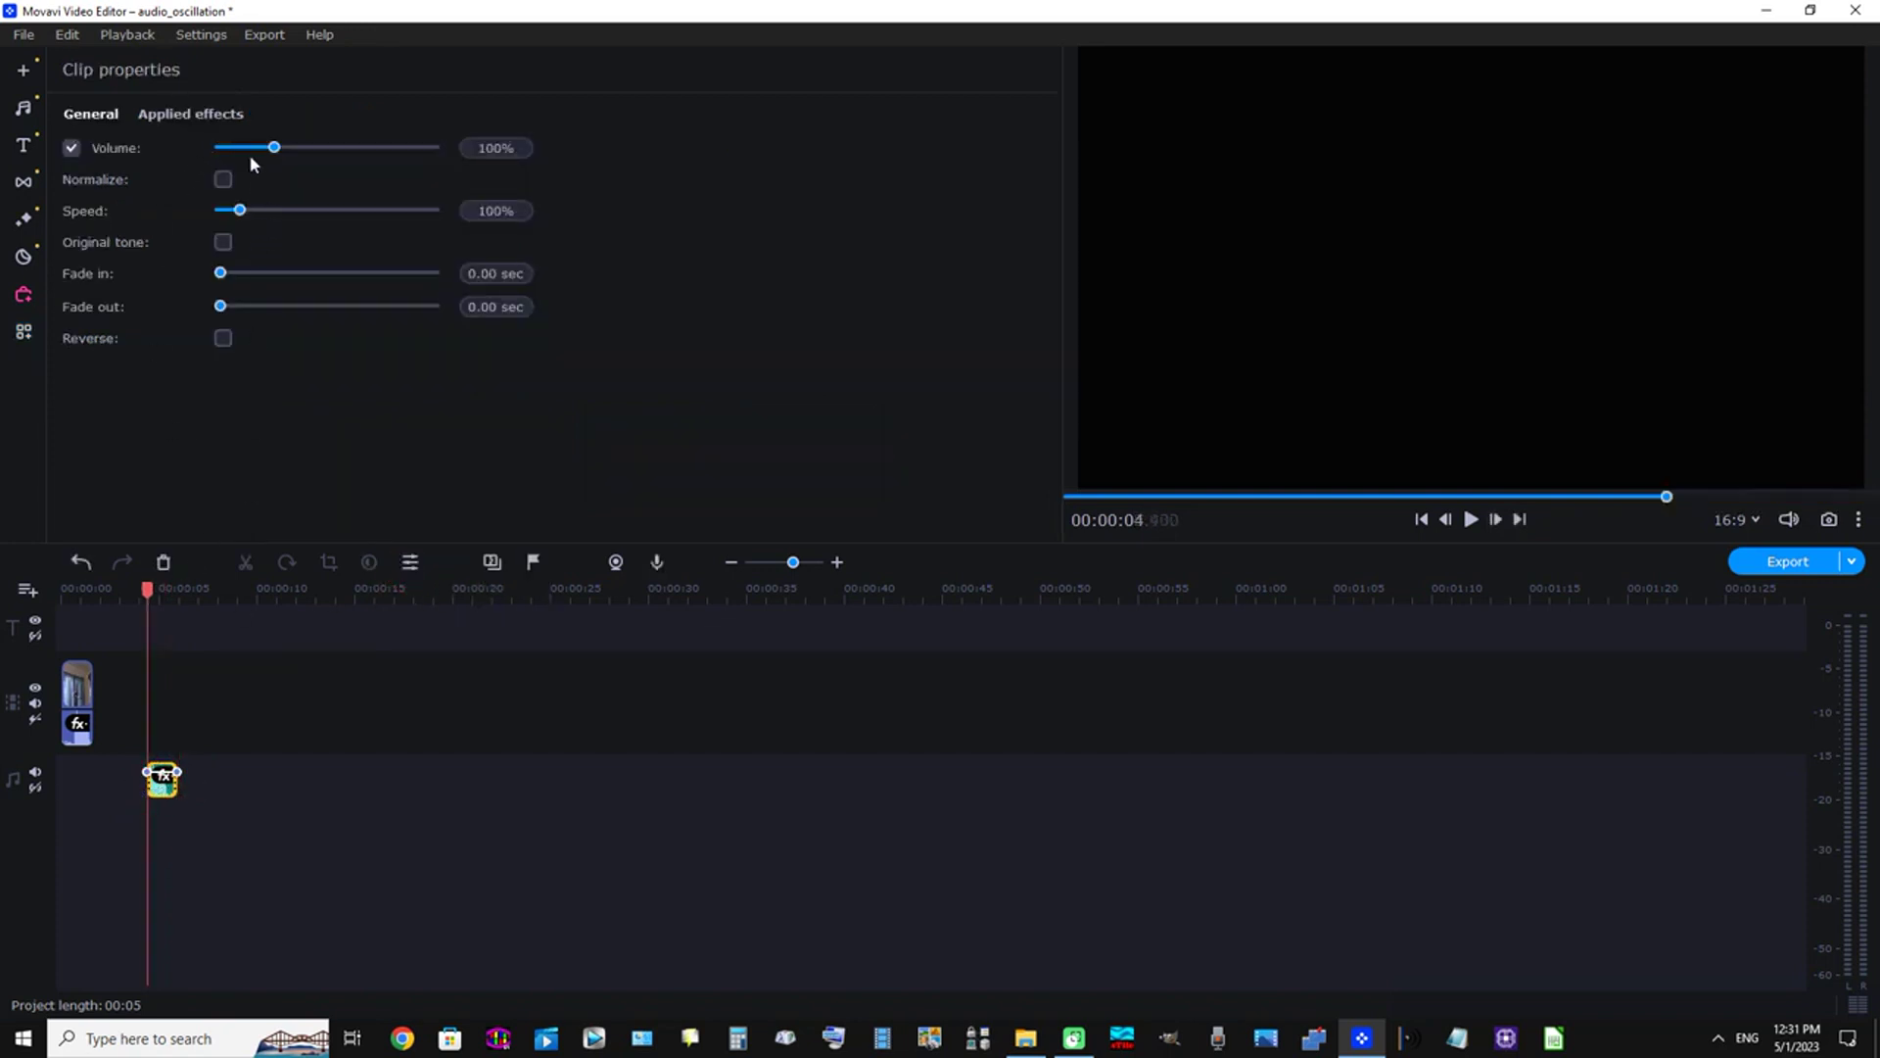
{"action": "left_click", "coordinate": [235, 115]}
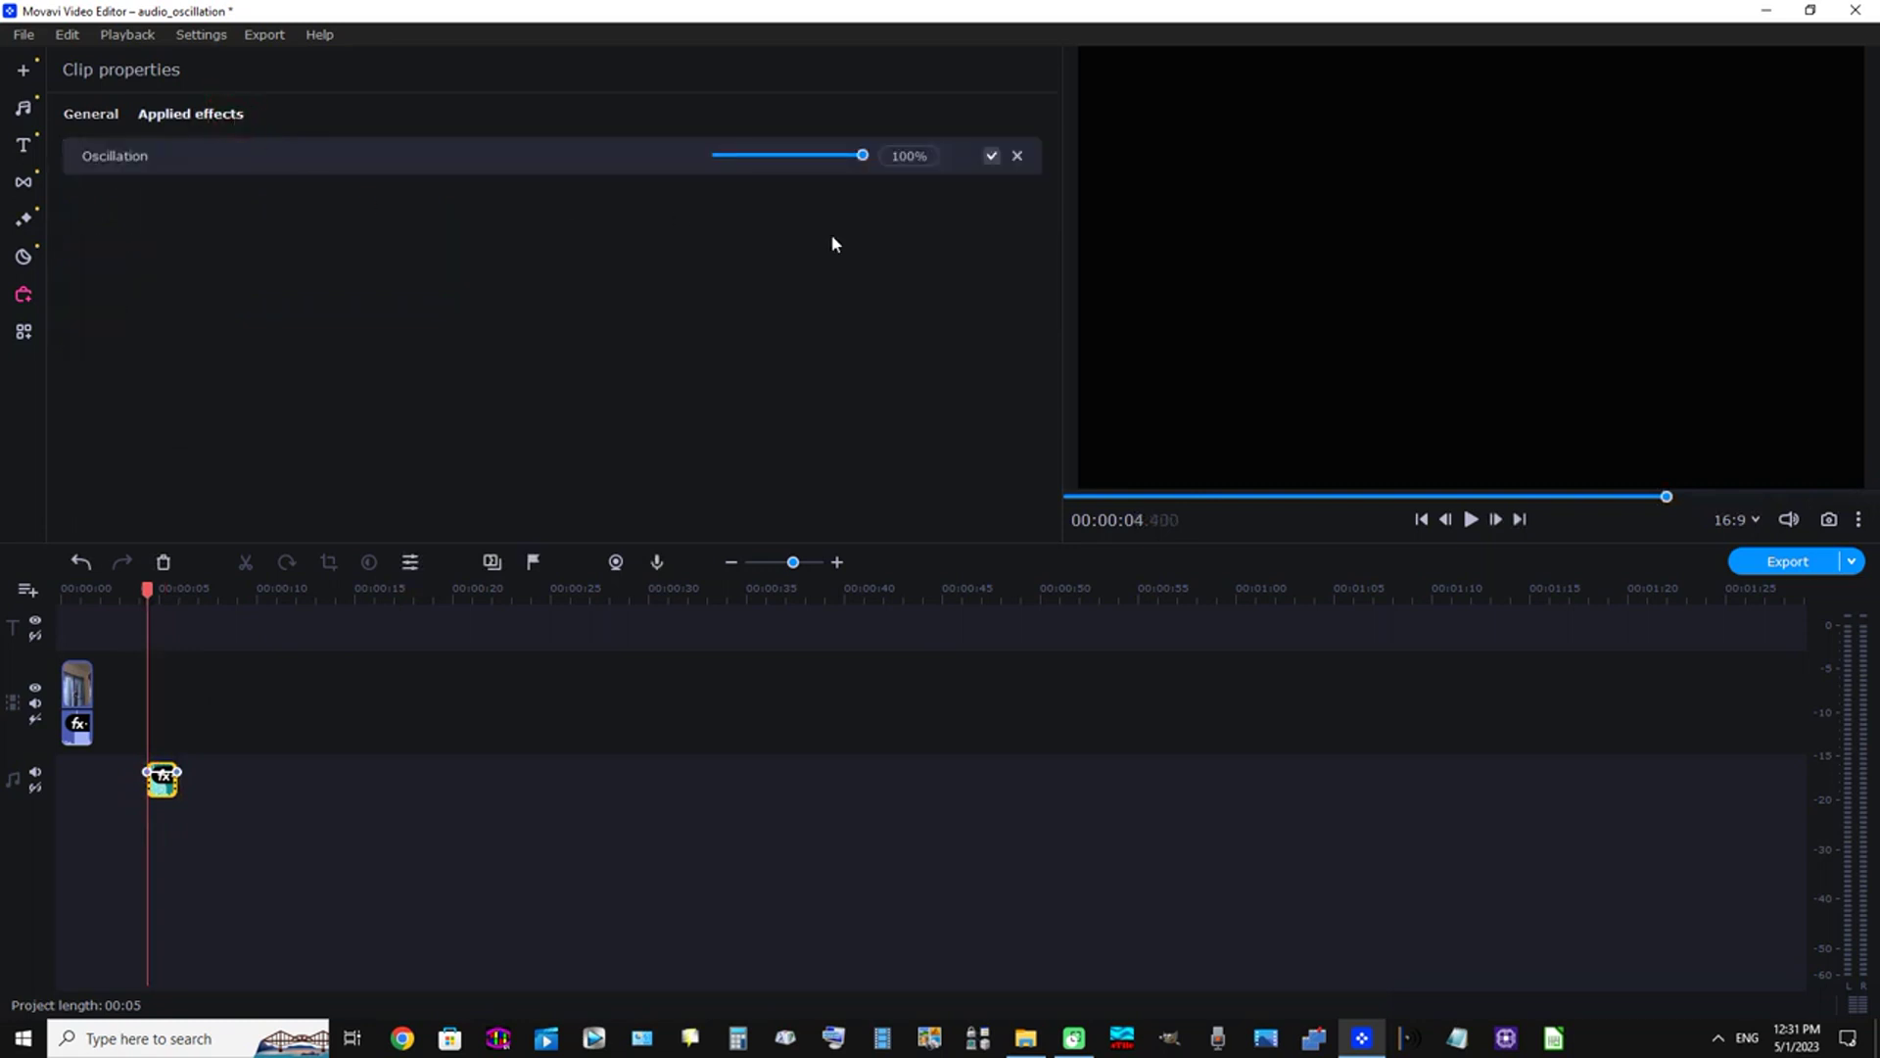
{"action": "double_click", "coordinate": [902, 158]}
{"action": "left_click_drag", "start_coordinate": [861, 156], "coordinate": [784, 174]}
{"action": "left_click", "coordinate": [1472, 520]}
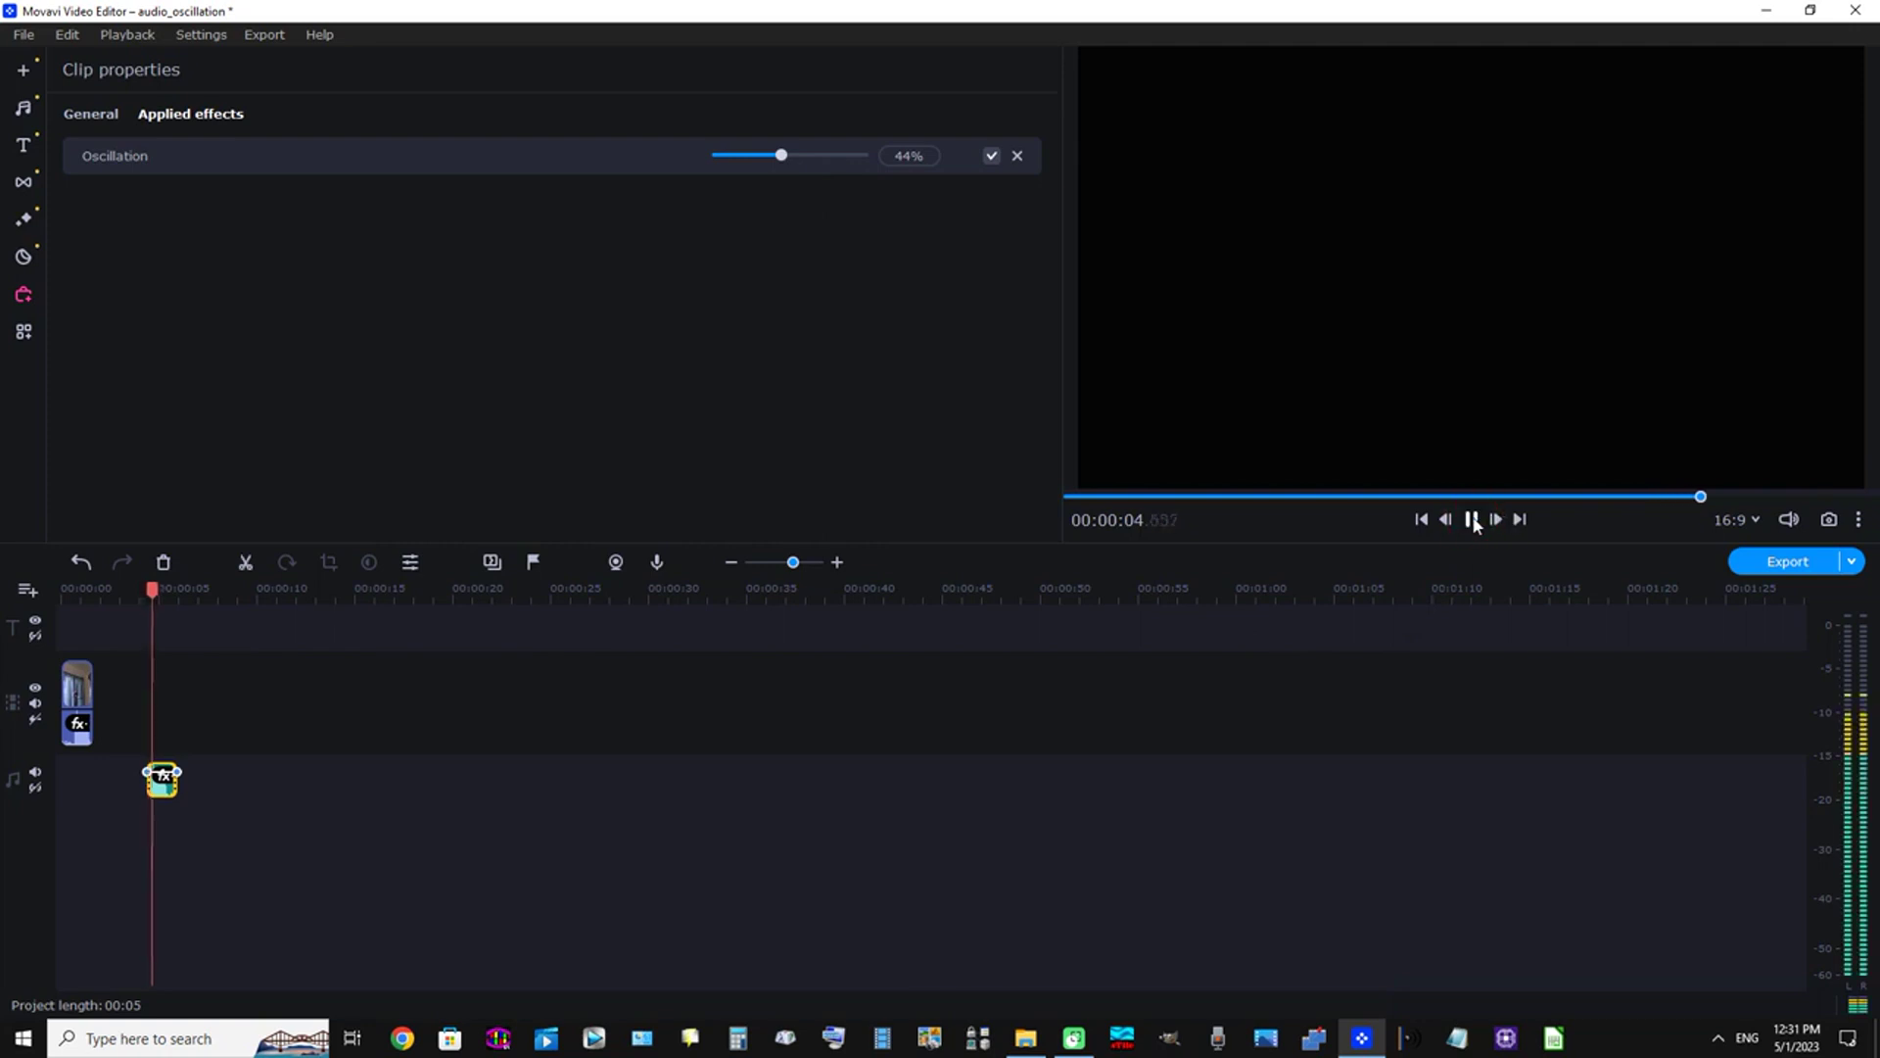